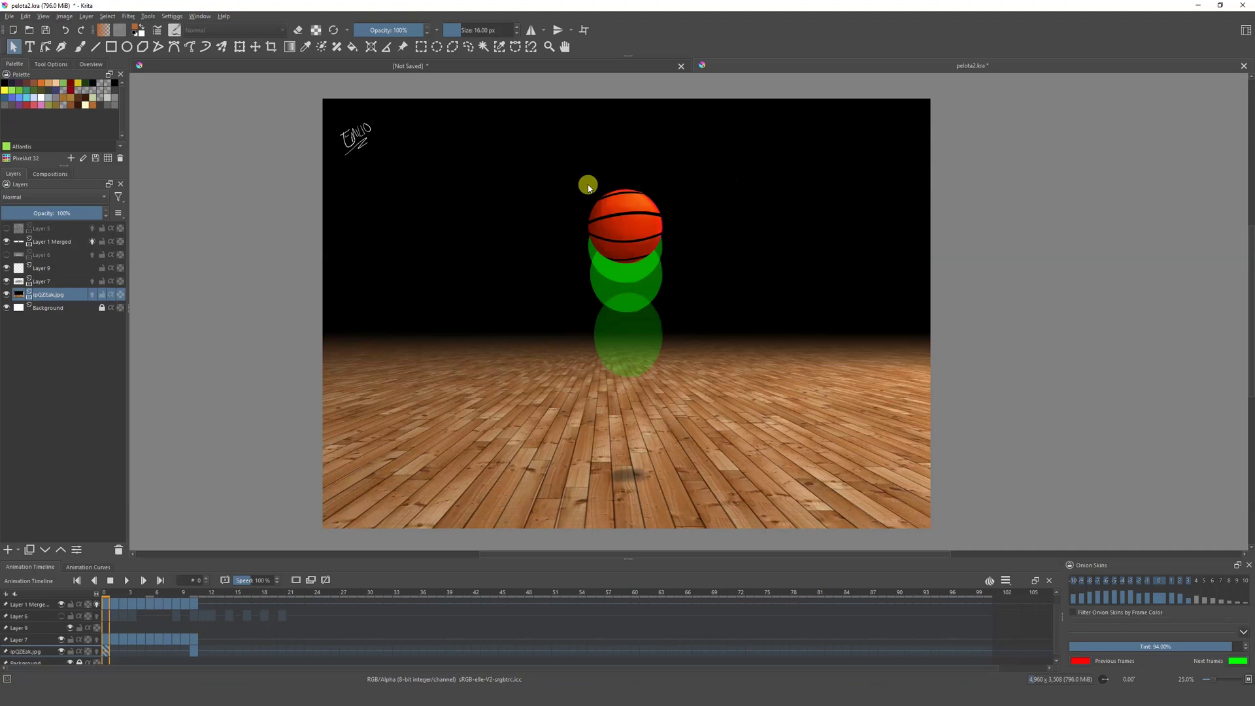
# - Open the animation render settings, look at the Video and Both export options, and choose Image Sequence as the export type
pyautogui.moveTo(115, 593); pyautogui.dragTo(149, 592)
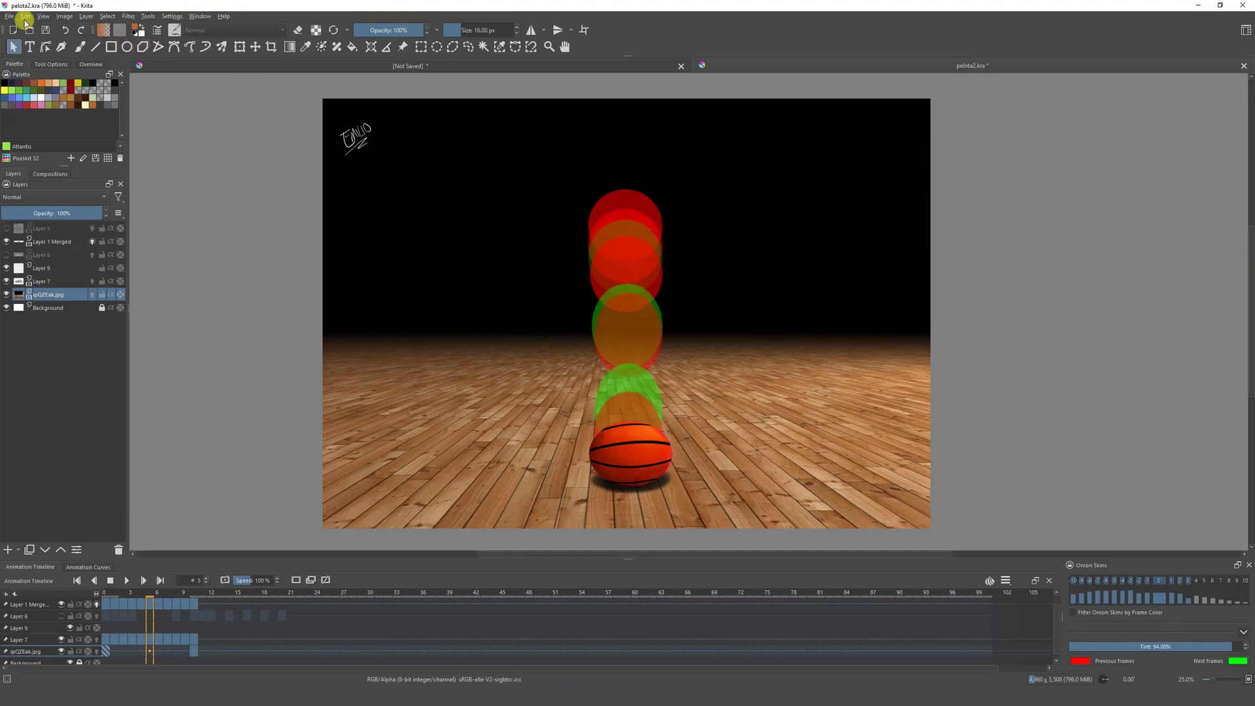
pyautogui.click(8, 17)
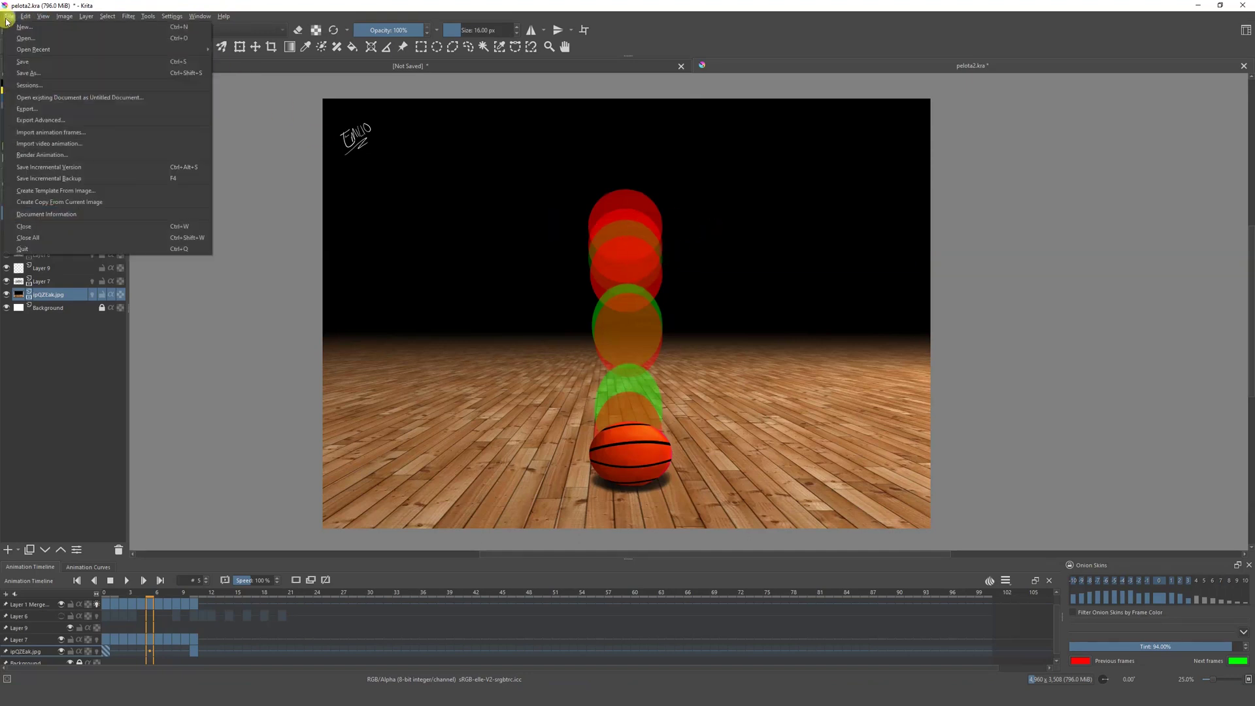
pyautogui.click(49, 156)
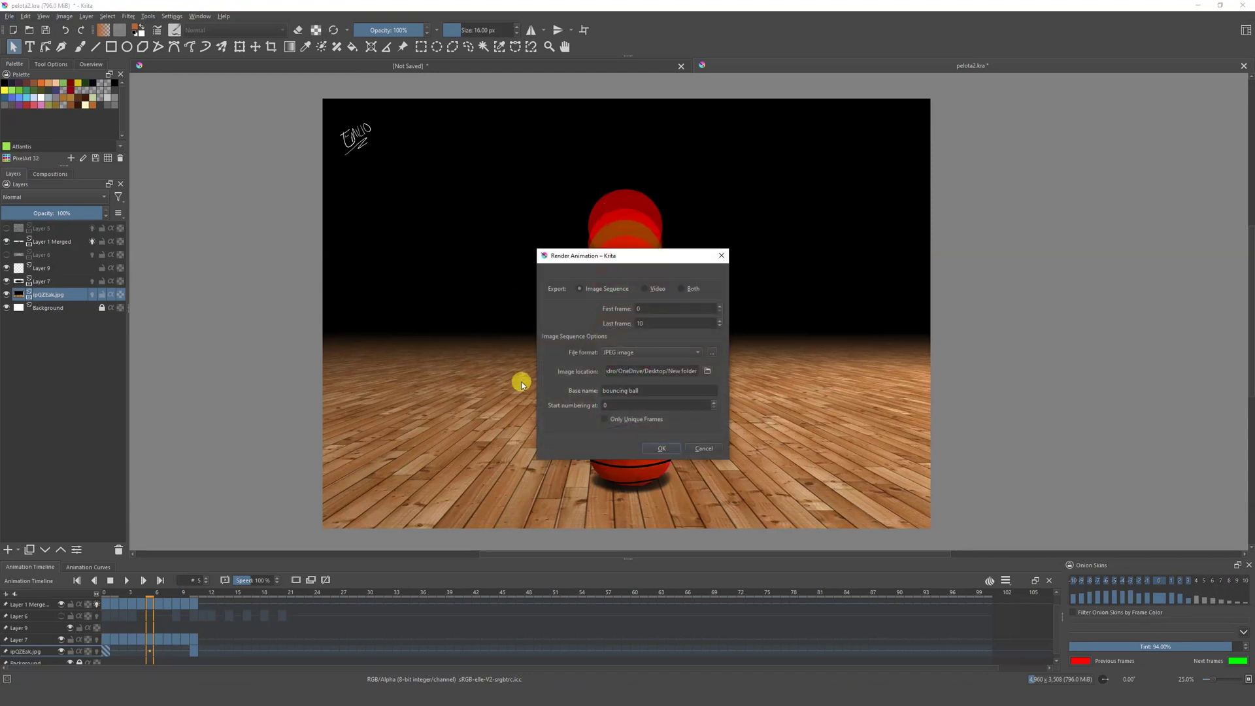
pyautogui.moveTo(622, 257); pyautogui.dragTo(618, 235)
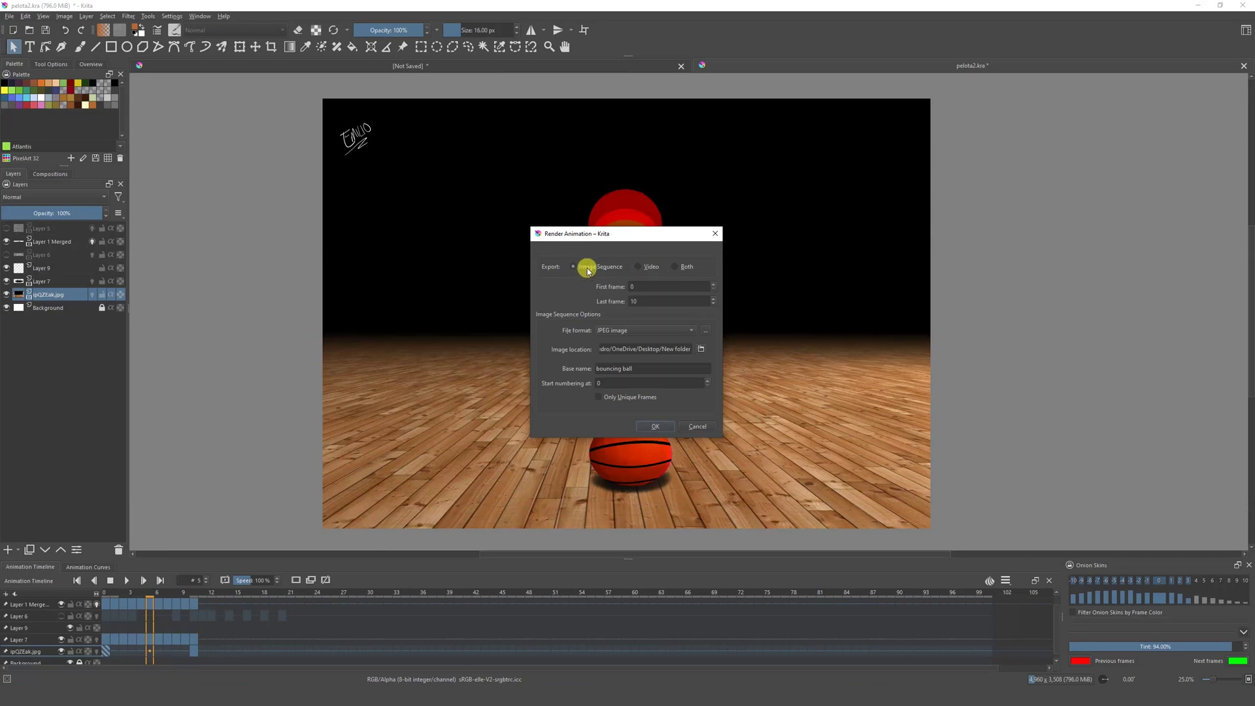
pyautogui.click(648, 267)
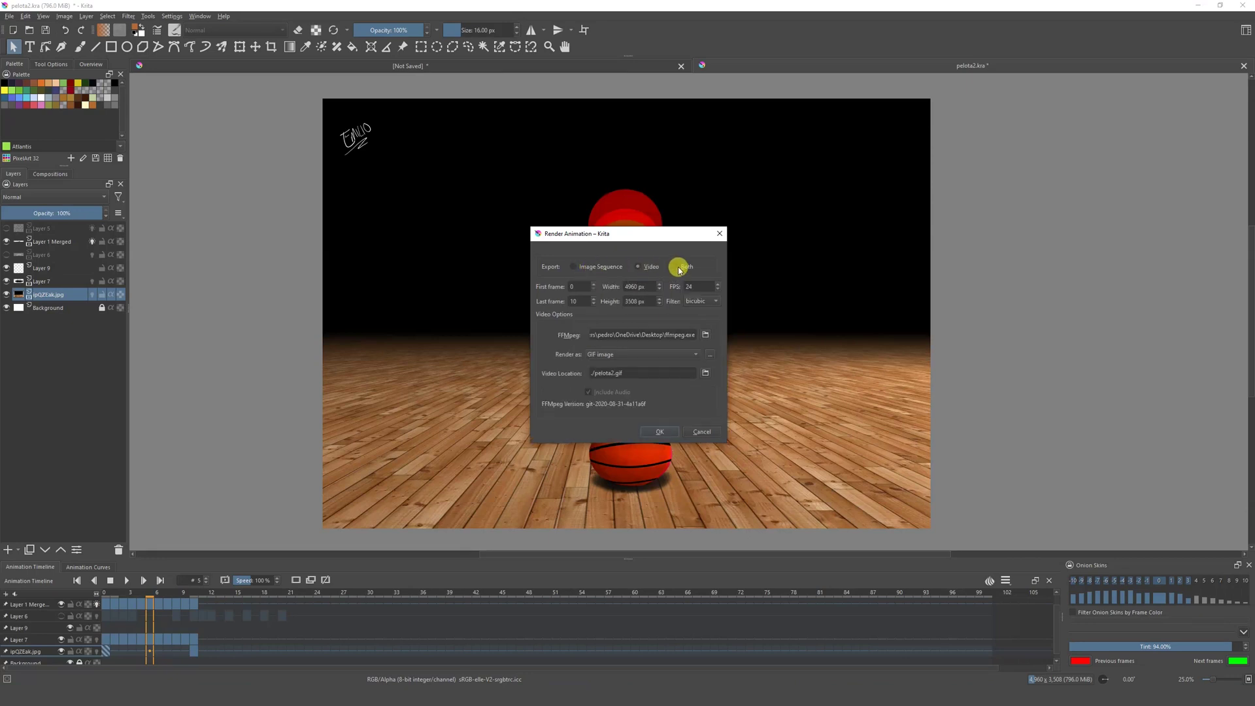
pyautogui.click(679, 267)
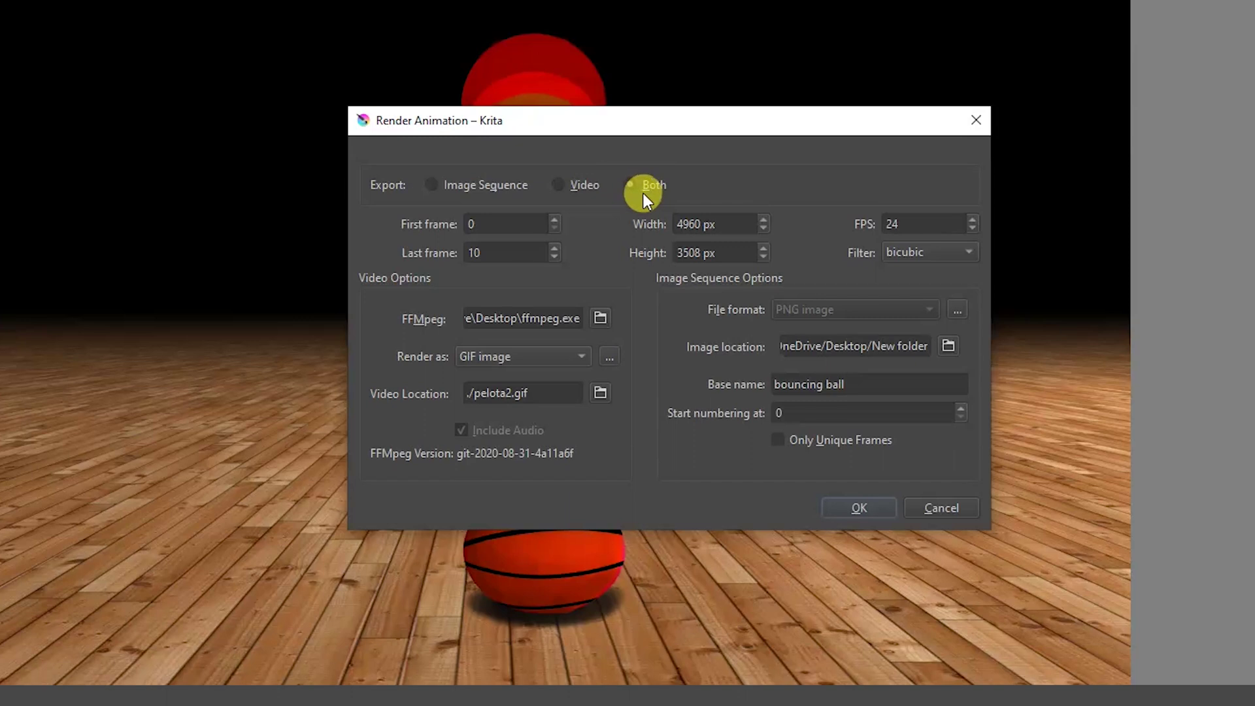
pyautogui.click(571, 185)
pyautogui.click(428, 186)
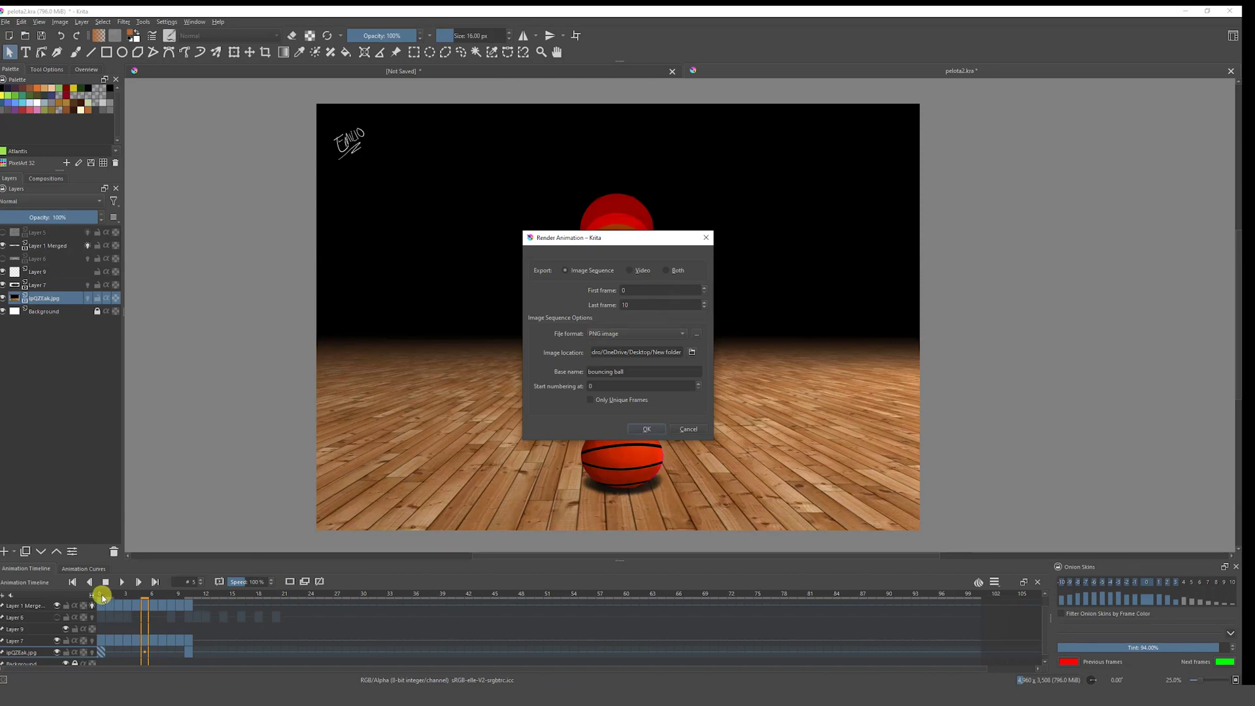
# - Set the image sequence's file format to JPEG image and its location to New folder on the Desktop
pyautogui.click(615, 335)
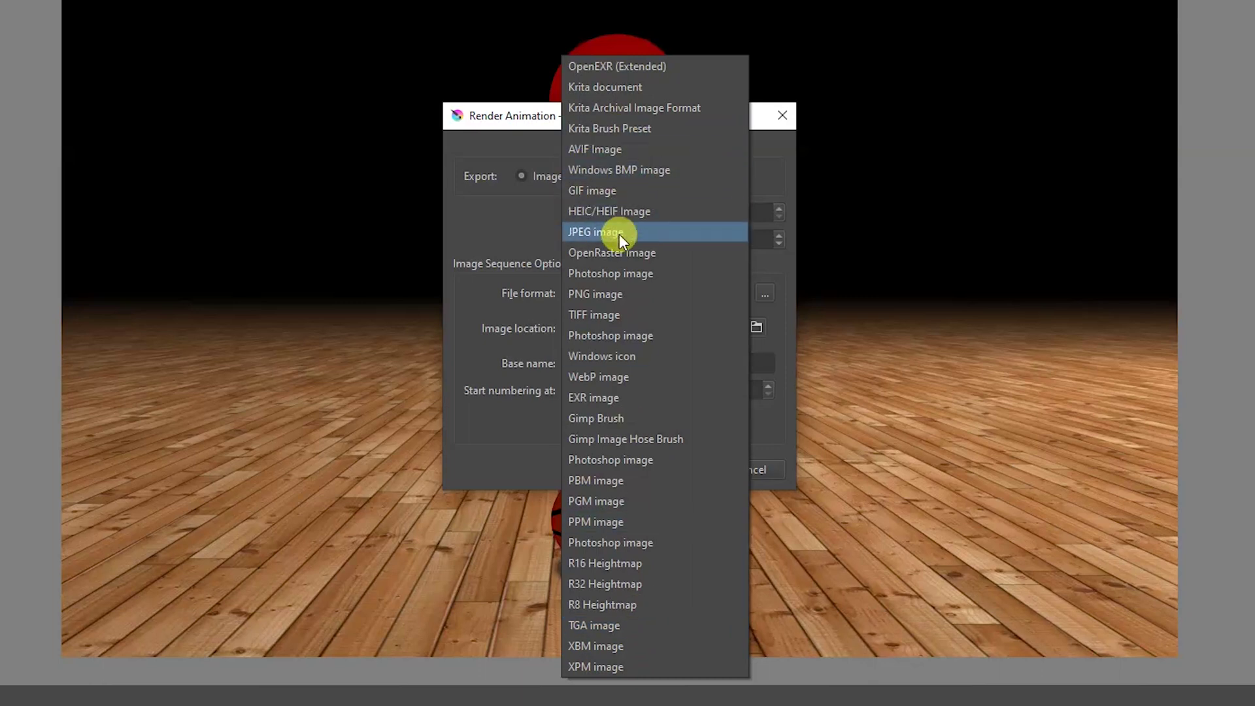
pyautogui.click(657, 233)
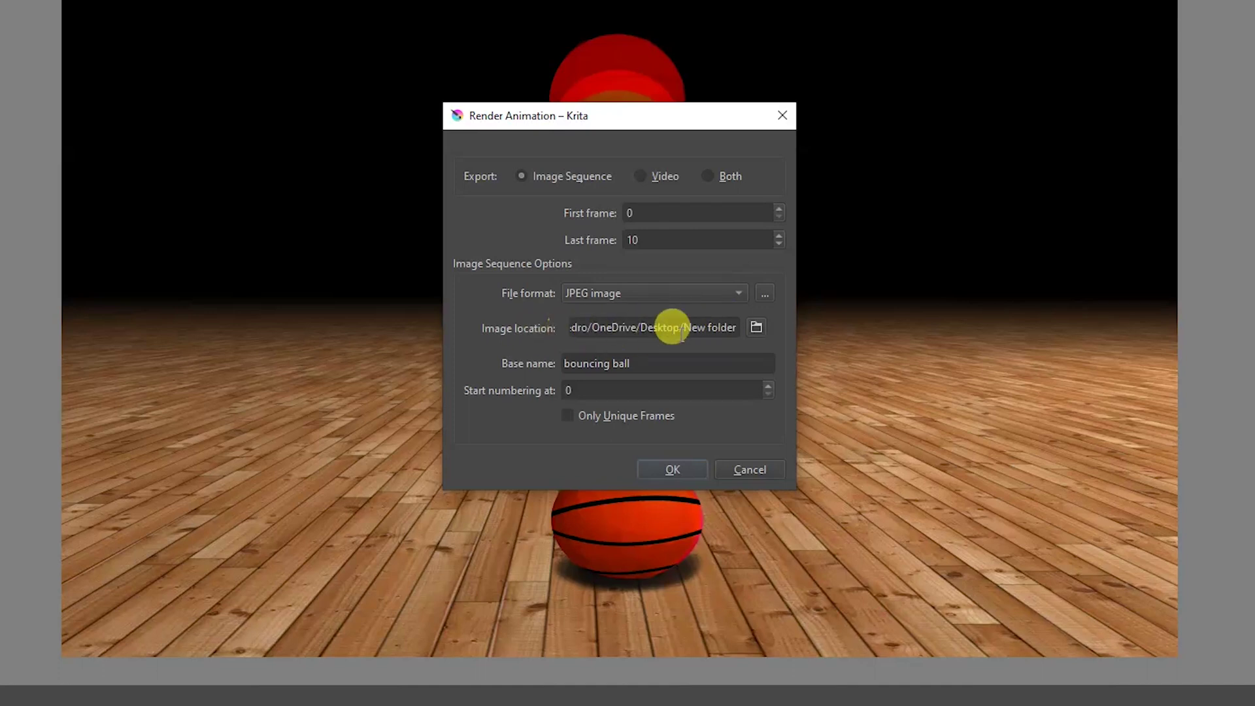
pyautogui.click(755, 327)
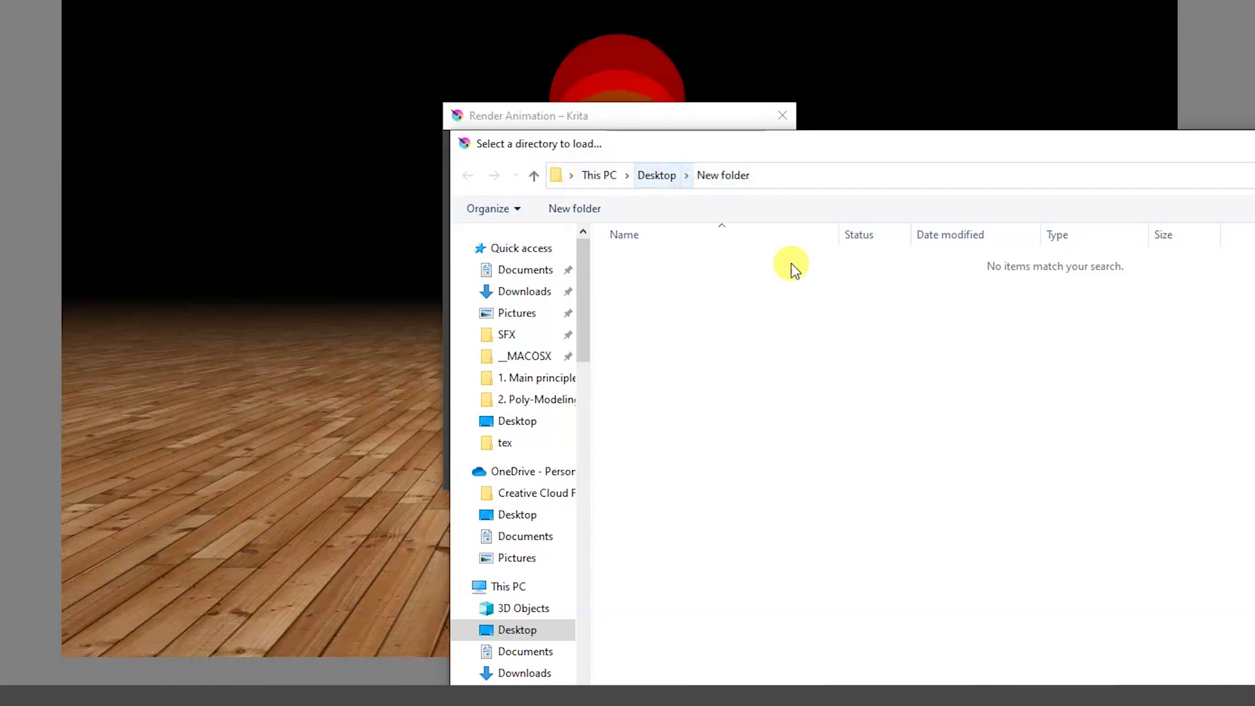
pyautogui.press('Return')
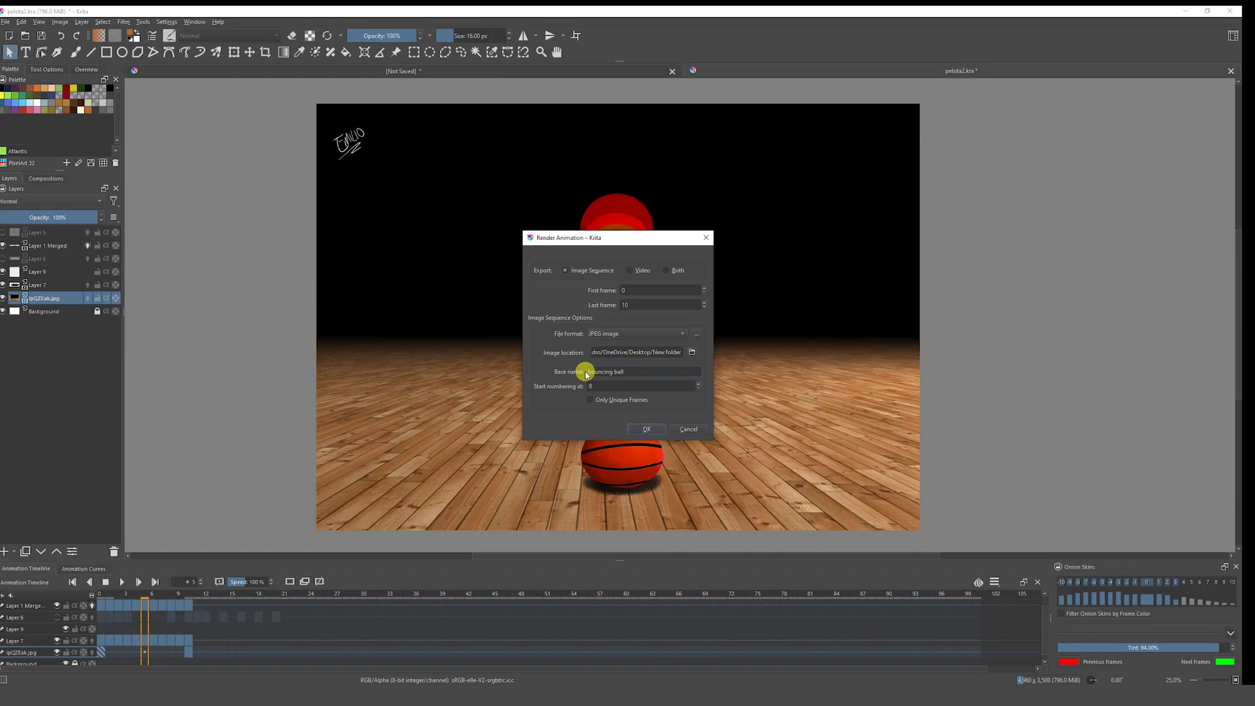
# - Render the sequence with the base name "bouncing ball" numbered from 0, and check the exported images in New folder
pyautogui.moveTo(631, 371); pyautogui.dragTo(570, 368)
pyautogui.click(630, 370)
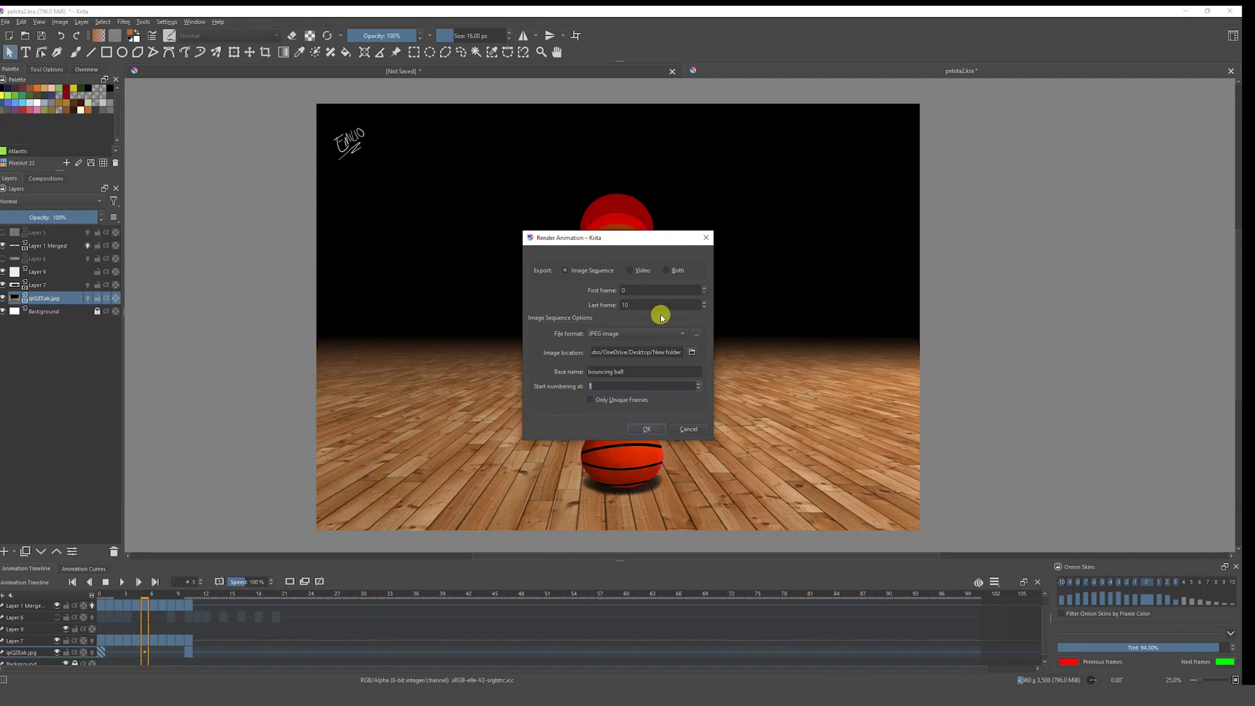
pyautogui.click(646, 429)
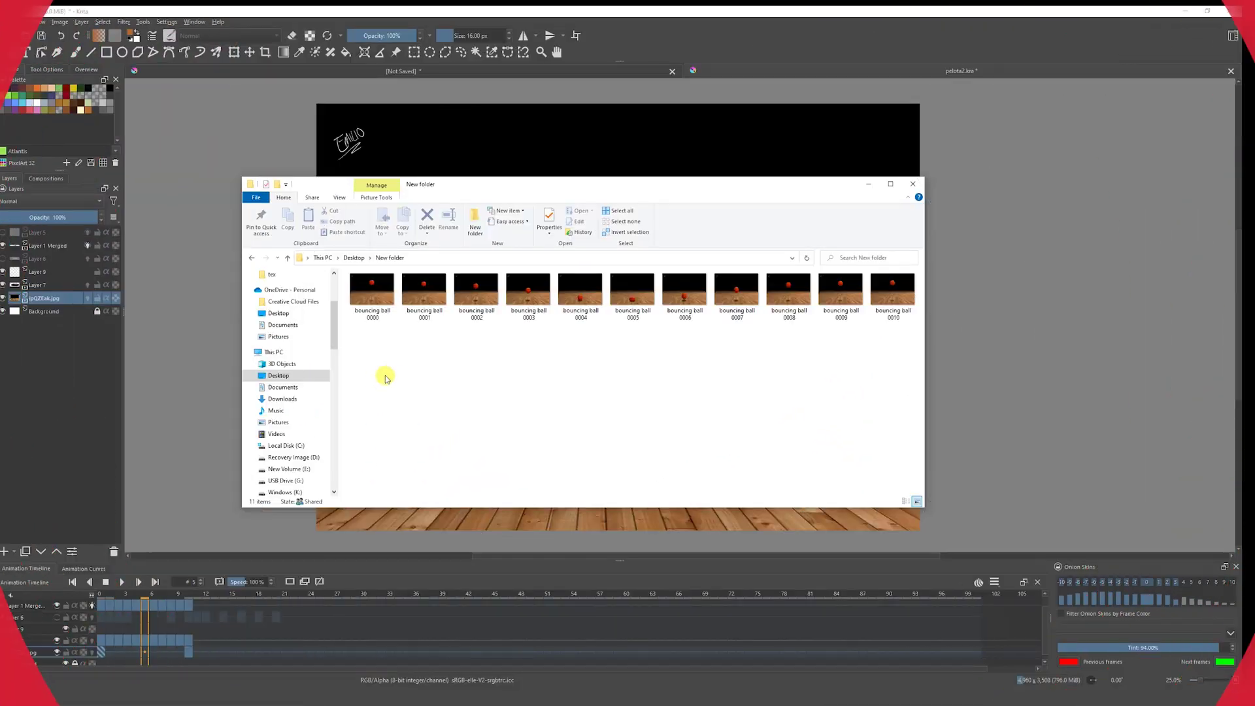
pyautogui.moveTo(376, 360); pyautogui.dragTo(524, 387)
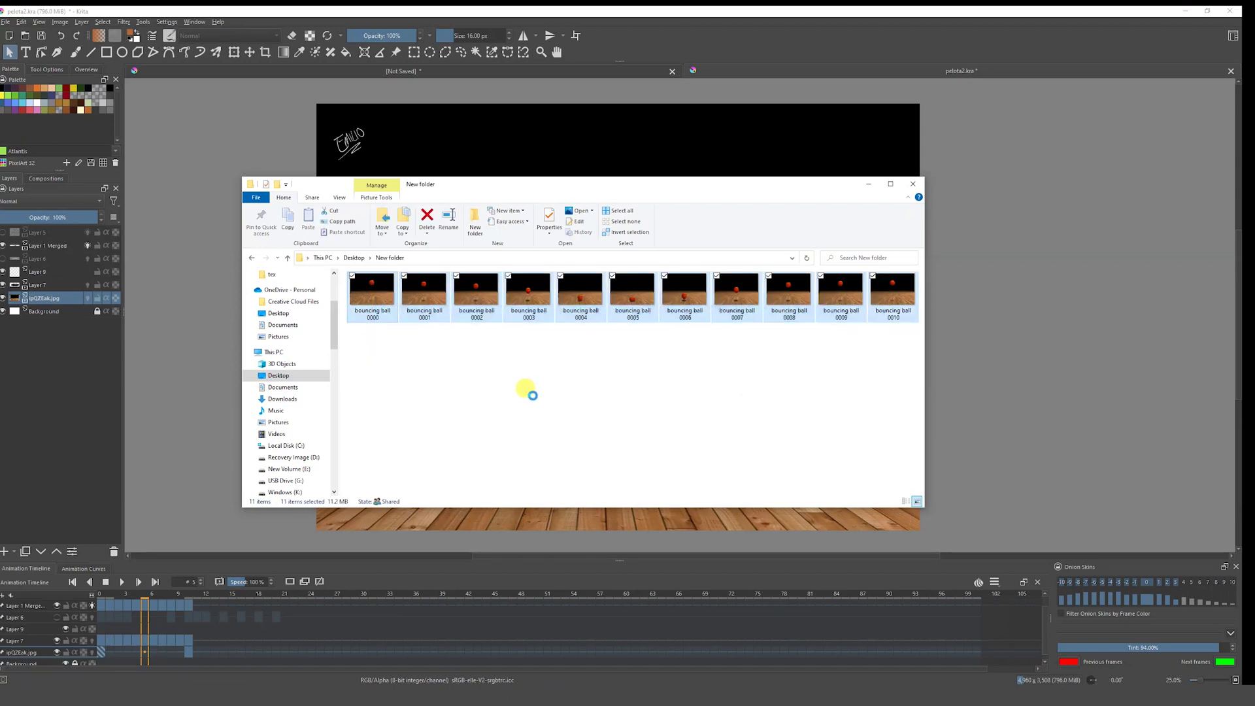
pyautogui.click(556, 352)
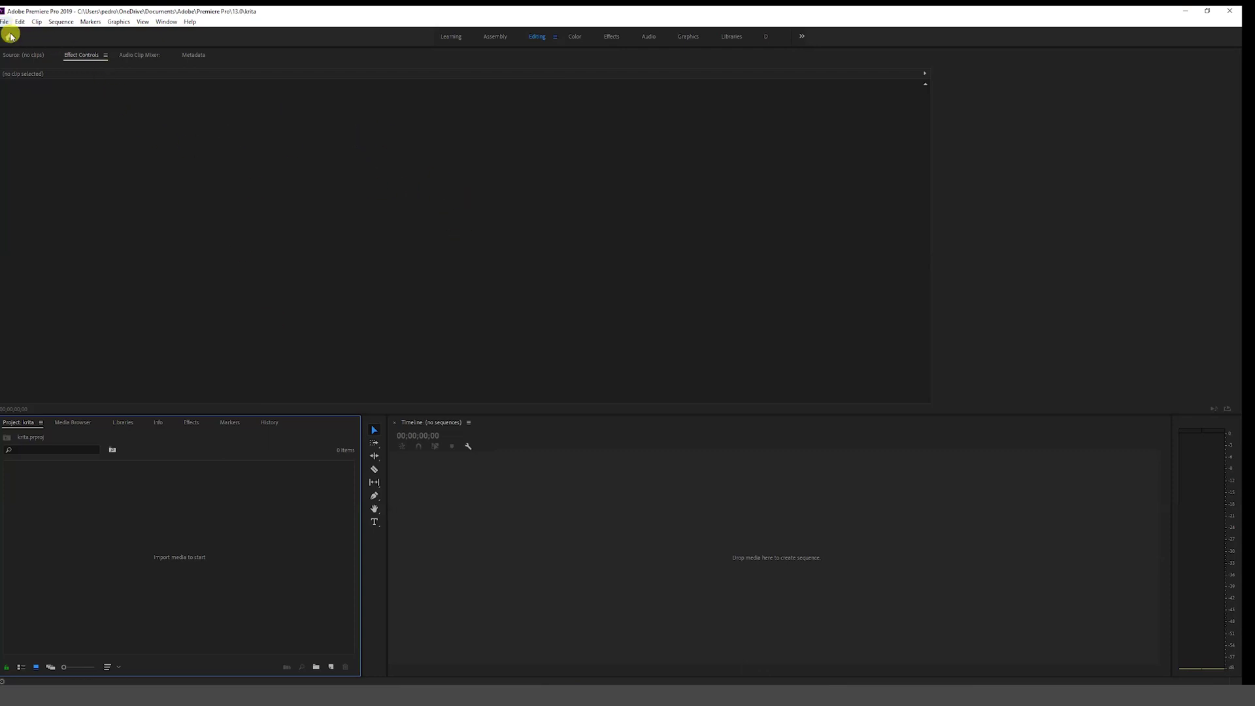
# - In Premiere Pro, create a new bin in the project and import "bouncing ball 0000" from New folder as an image sequence
pyautogui.click(317, 668)
pyautogui.click(227, 578)
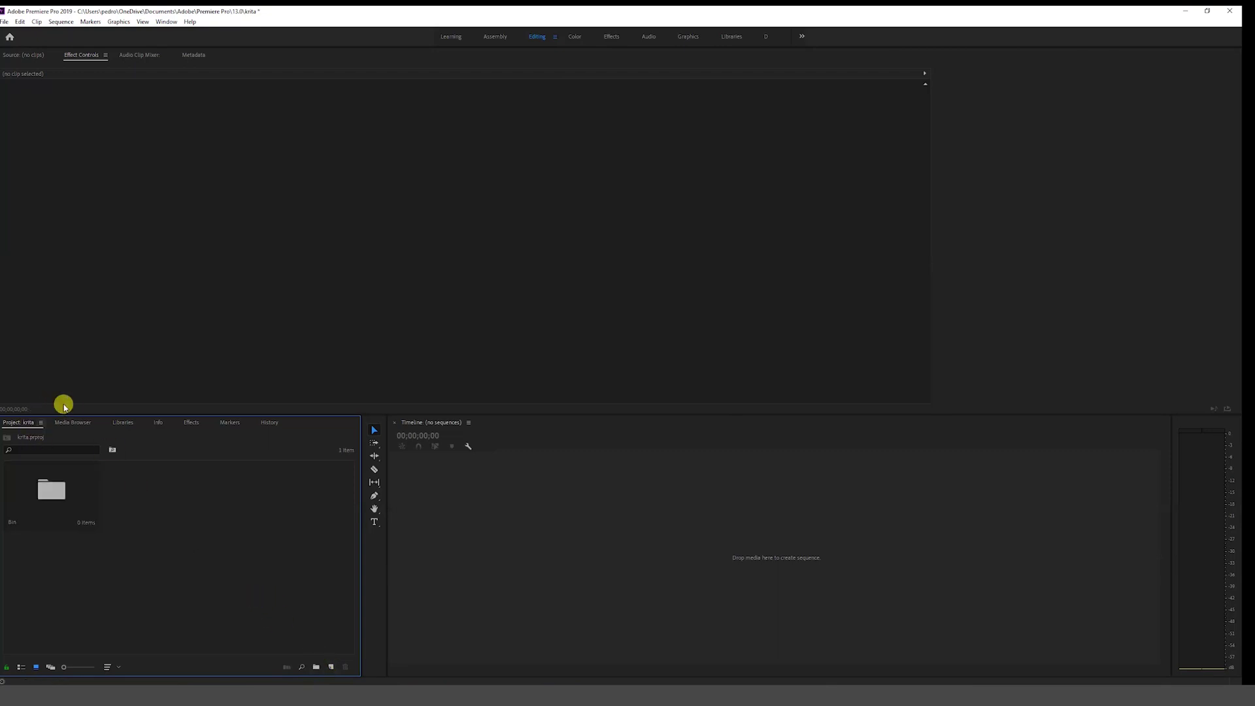
pyautogui.click(5, 22)
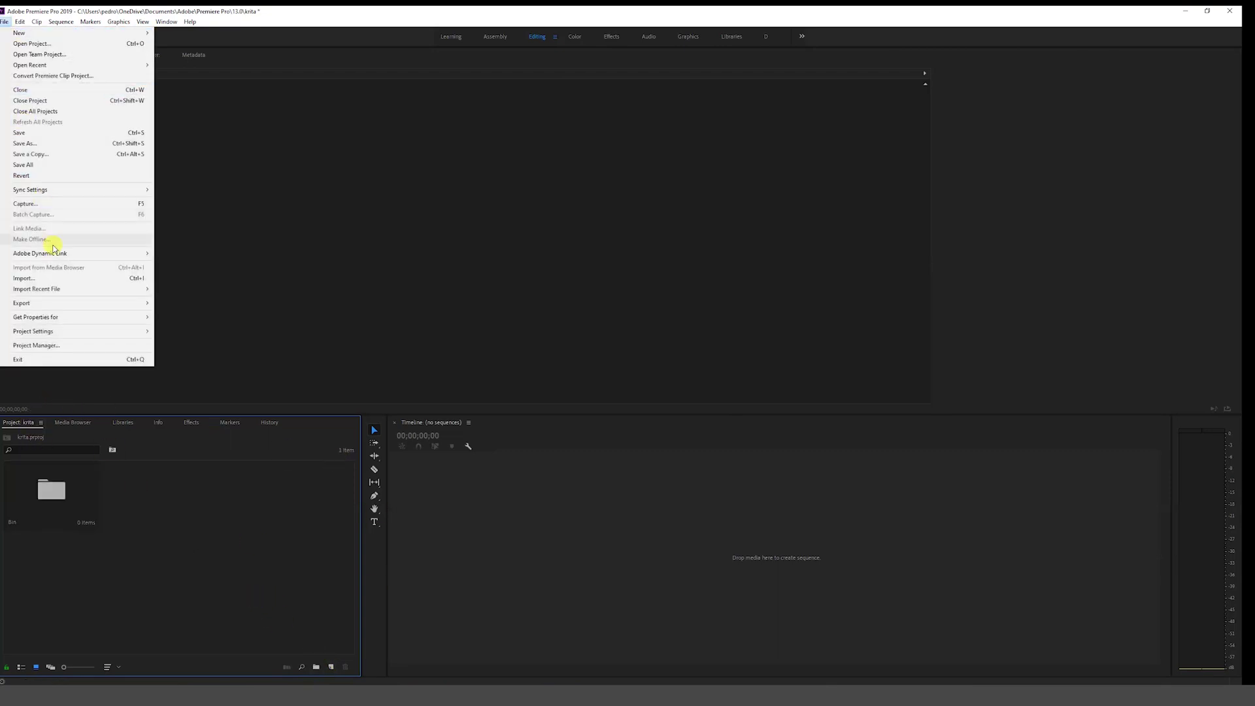
pyautogui.click(70, 281)
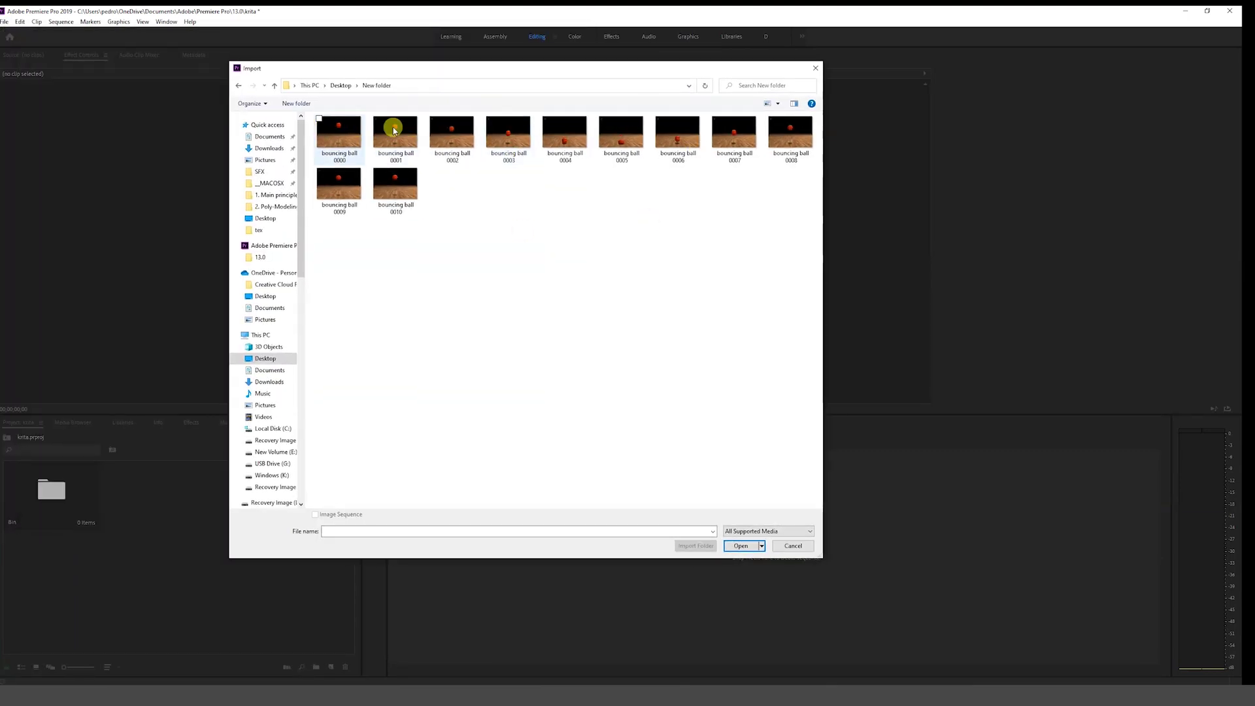
pyautogui.click(339, 143)
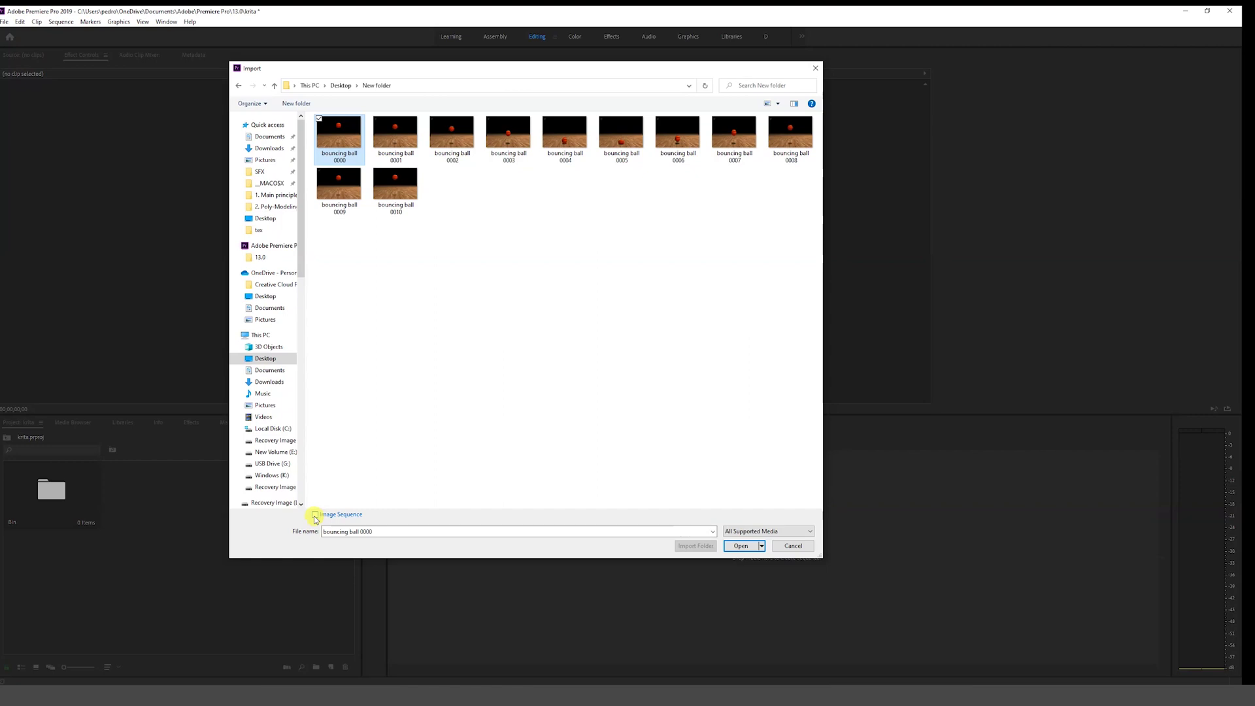
pyautogui.click(742, 546)
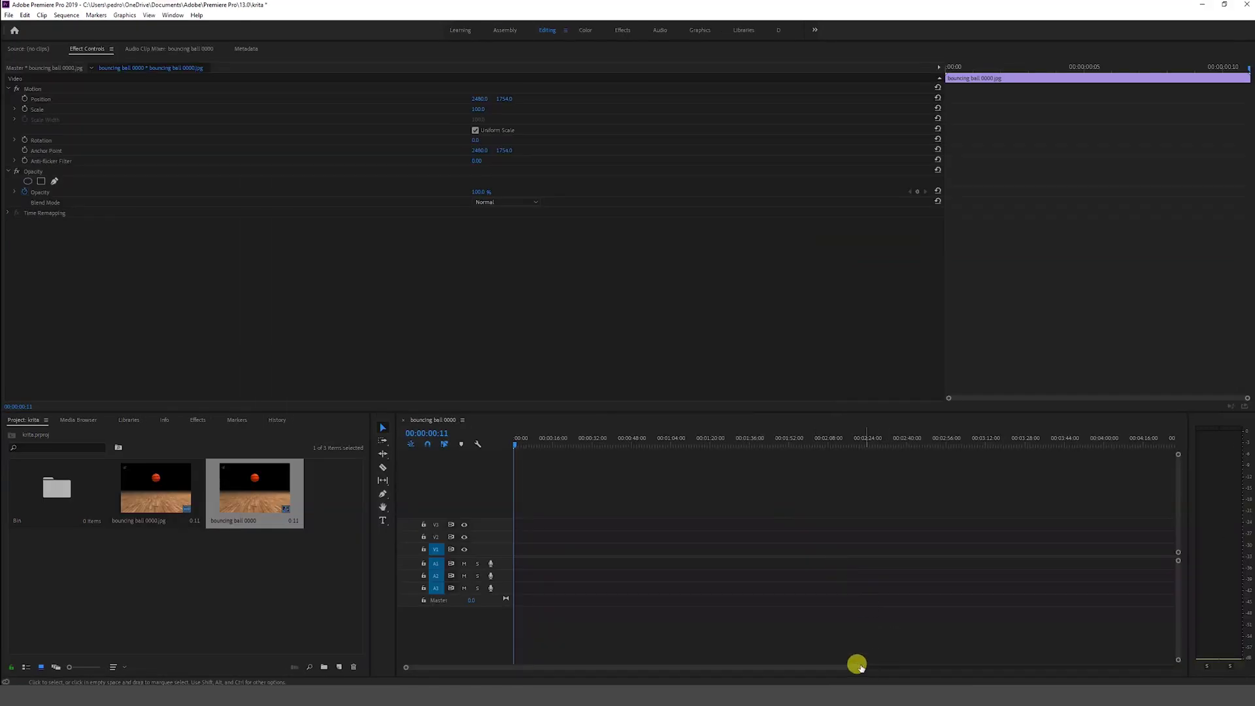
# - Duplicate the bouncing ball clip on track V1 by pasting eight copies end to end after it
pyautogui.moveTo(859, 668); pyautogui.dragTo(619, 645)
pyautogui.moveTo(543, 550); pyautogui.dragTo(553, 553)
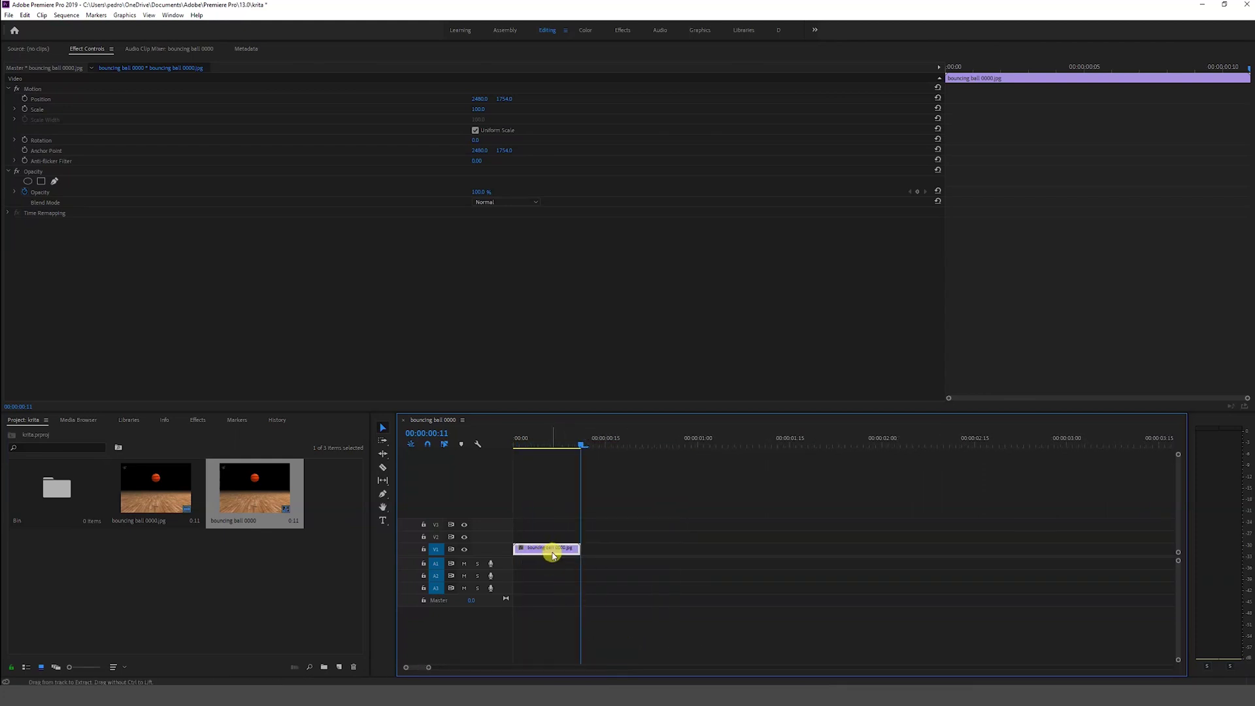
pyautogui.hotkey('ctrl', 'v')
pyautogui.hotkey('ctrl', 'v')
pyautogui.hotkey('ctrl', 'v')
pyautogui.hotkey('ctrl', 'v')
pyautogui.hotkey('ctrl', 'v')
pyautogui.hotkey('ctrl', 'v')
pyautogui.hotkey('ctrl', 'v')
pyautogui.hotkey('ctrl', 'v')
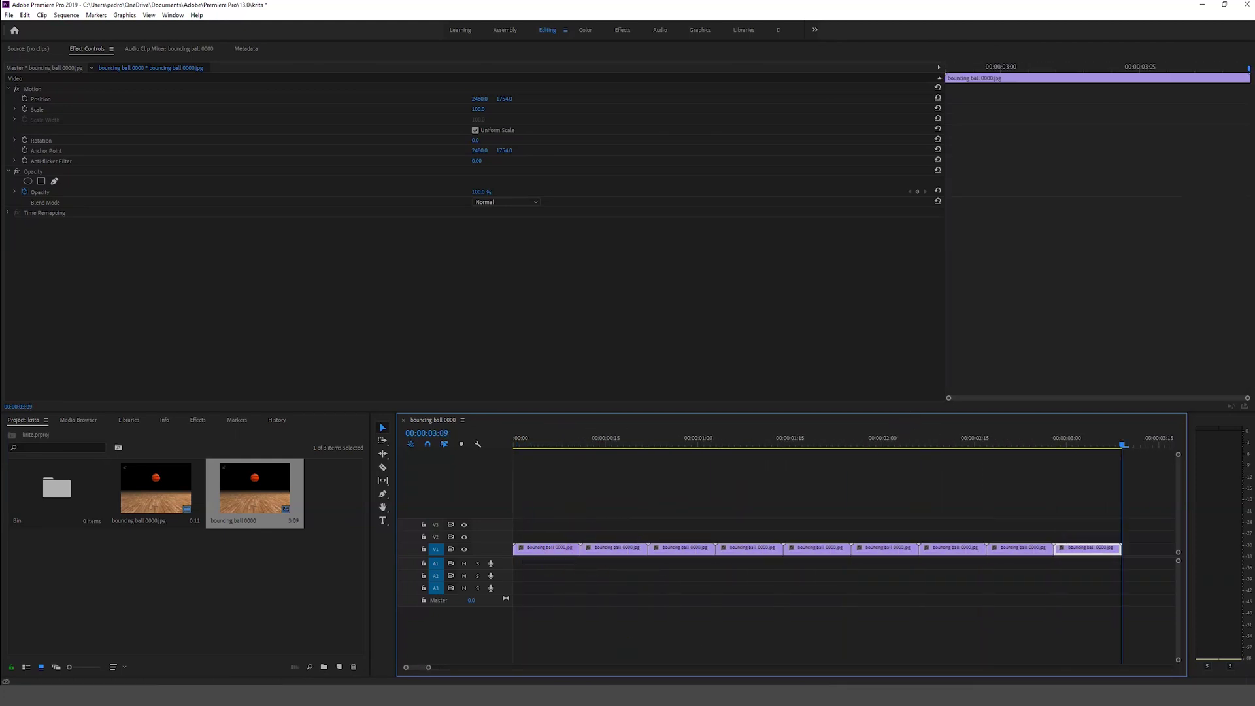
# - Play the looped bouncing ball sequence in the Program monitor to check the motion, and close the monitor
pyautogui.hotkey('shift', '4')
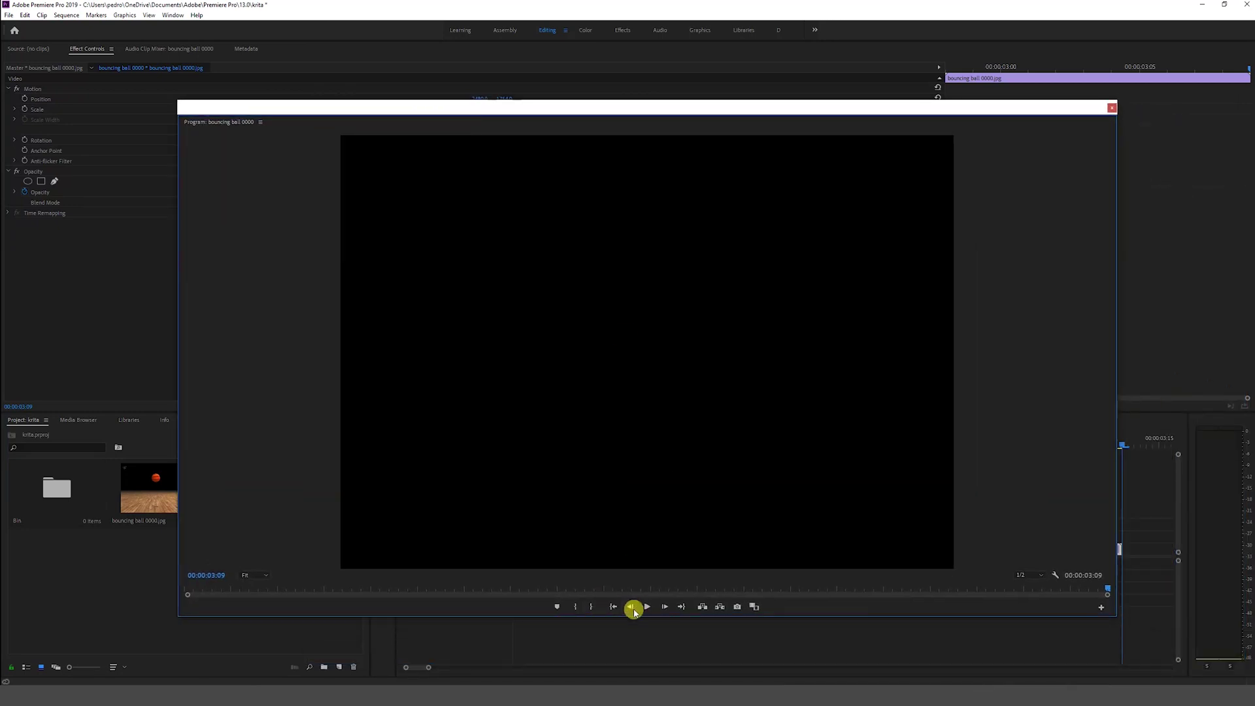
pyautogui.click(645, 607)
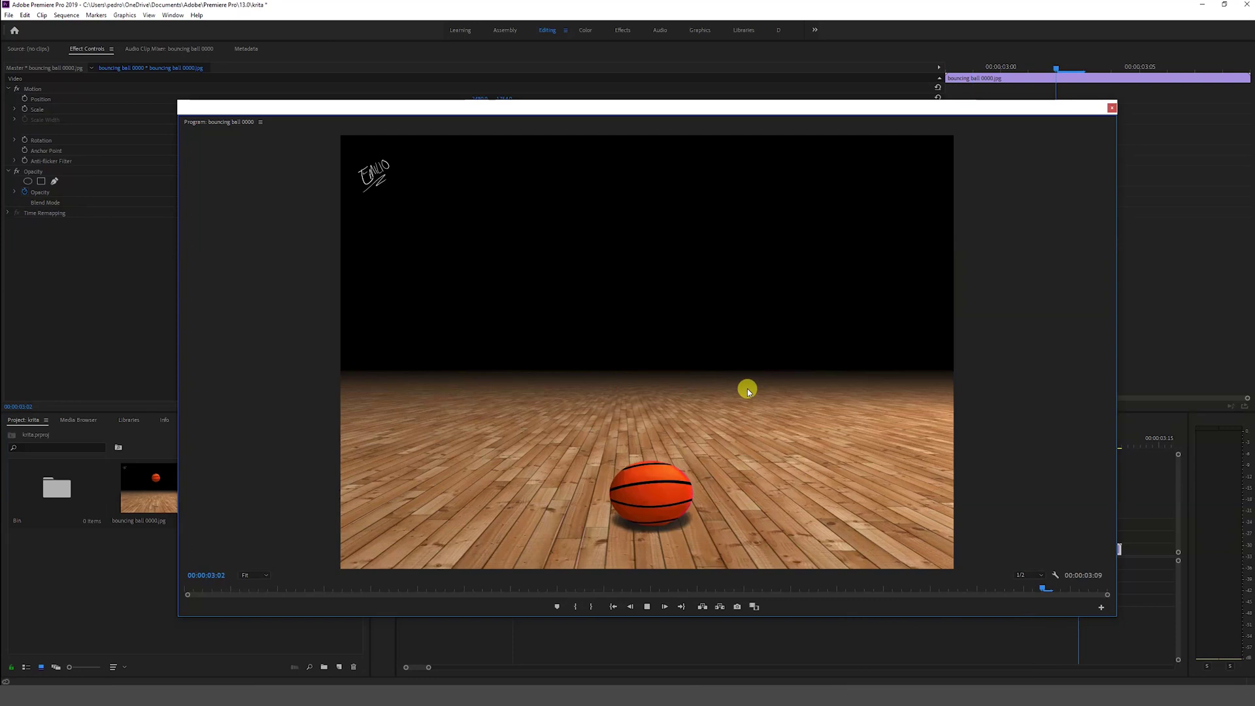
pyautogui.click(646, 606)
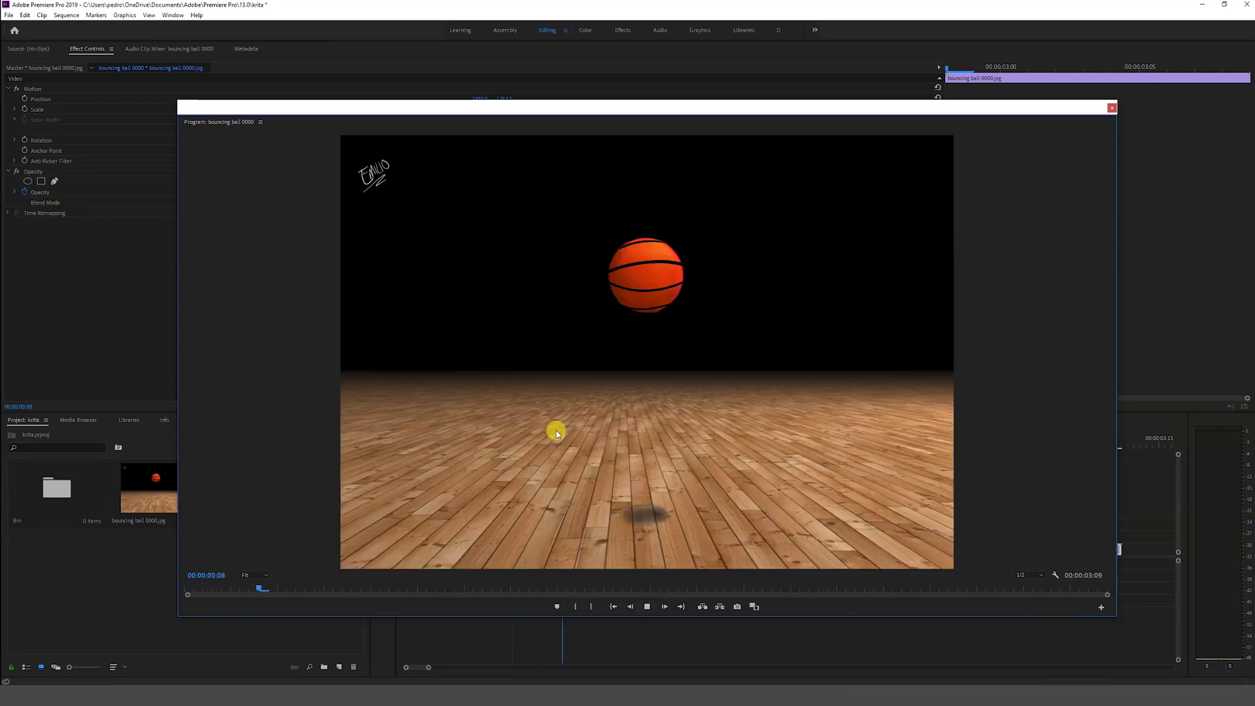
pyautogui.click(647, 607)
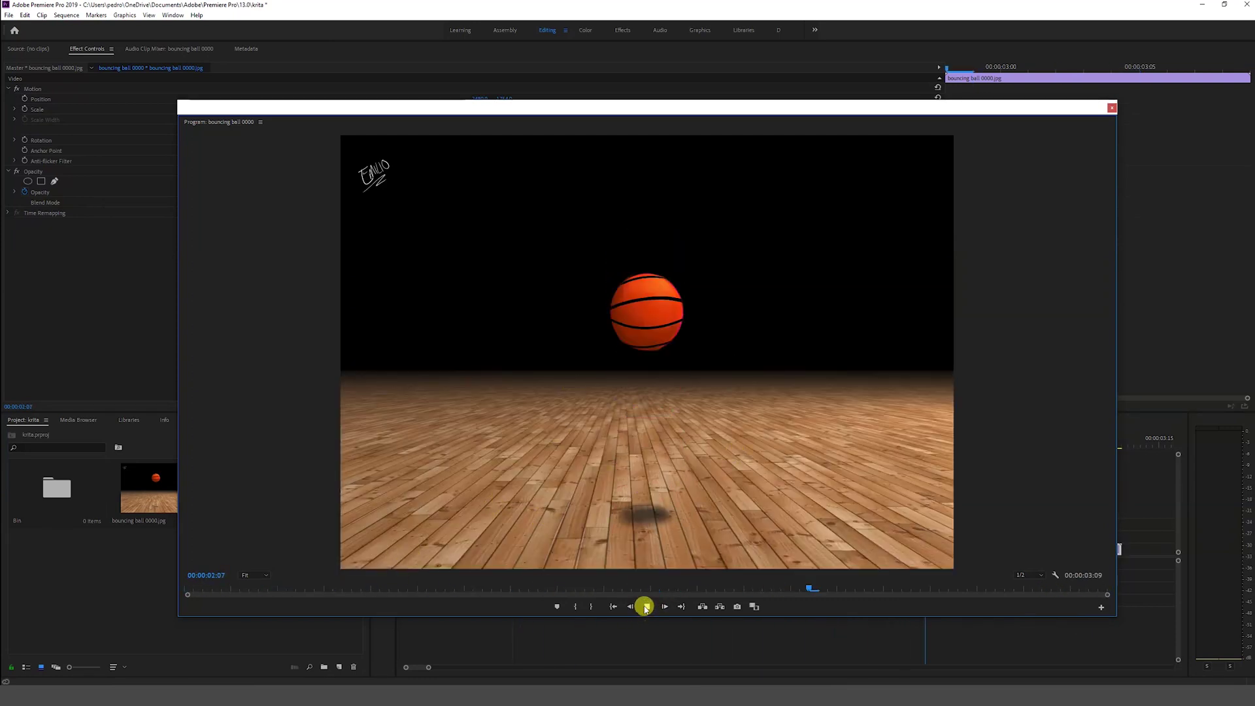
pyautogui.click(1110, 109)
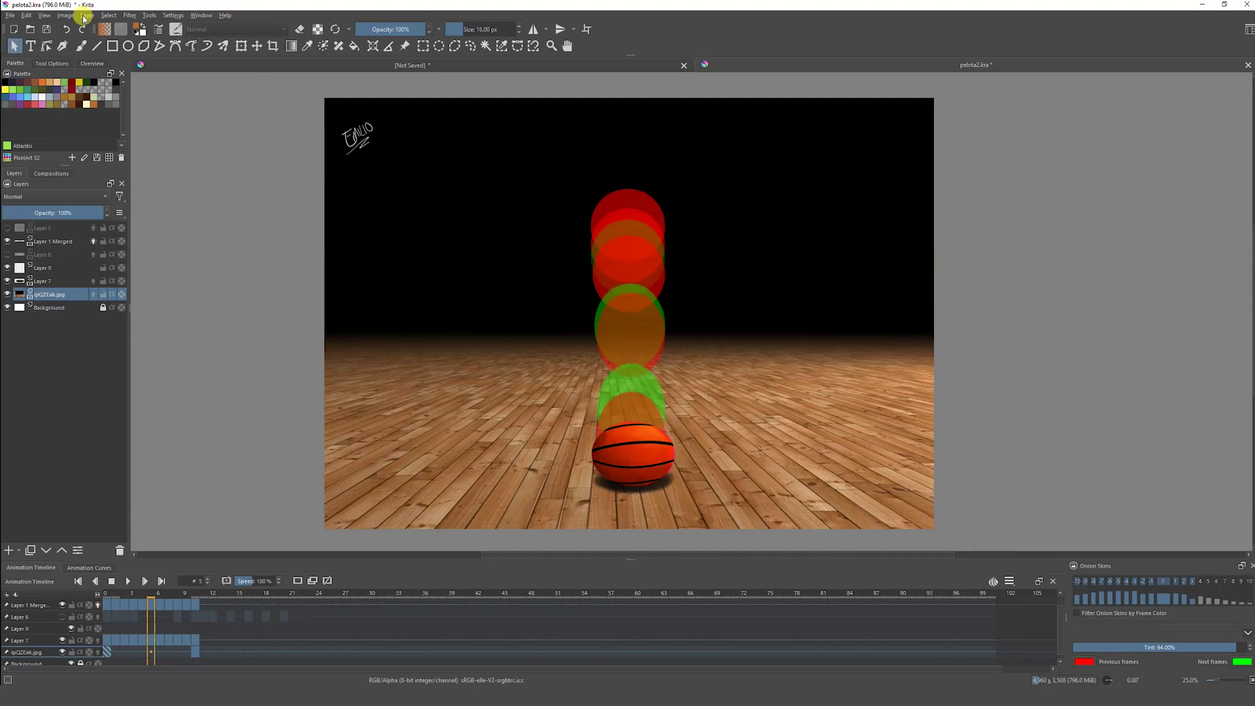
# - Back in Krita, reopen the animation render settings and set the export to Video at 12 FPS
pyautogui.click(9, 16)
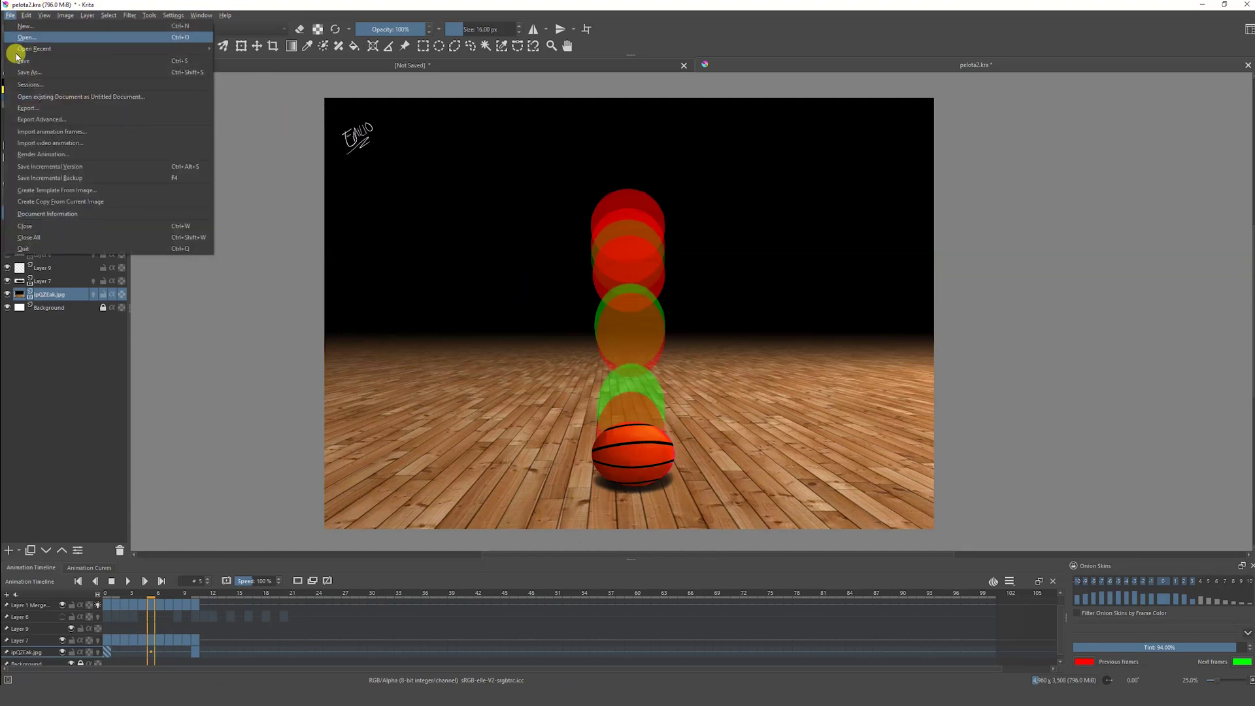
pyautogui.click(29, 155)
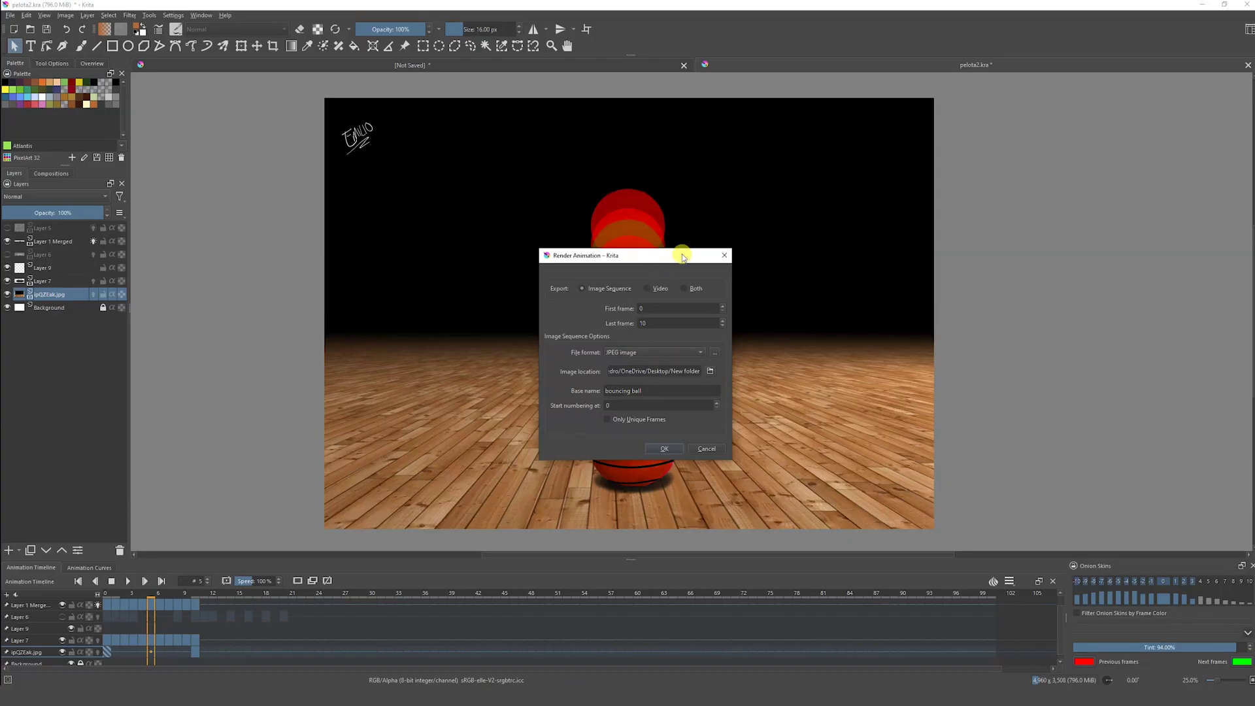
pyautogui.click(648, 289)
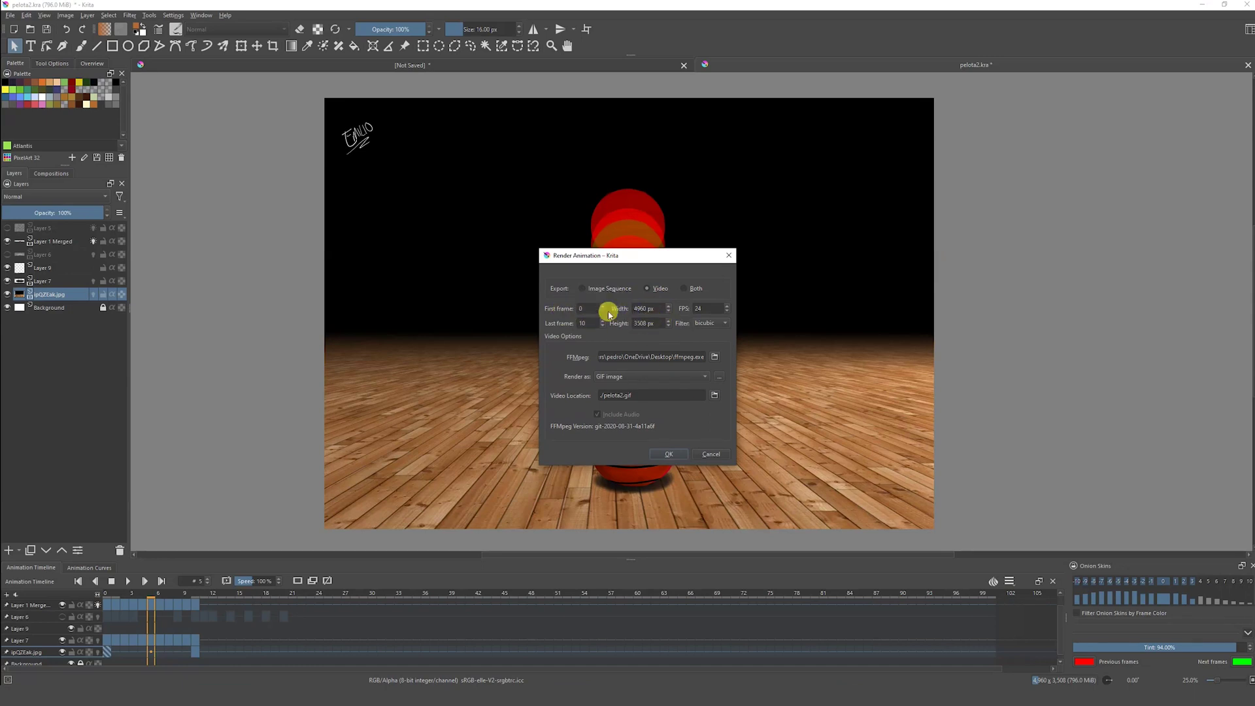
pyautogui.moveTo(678, 257); pyautogui.dragTo(676, 246)
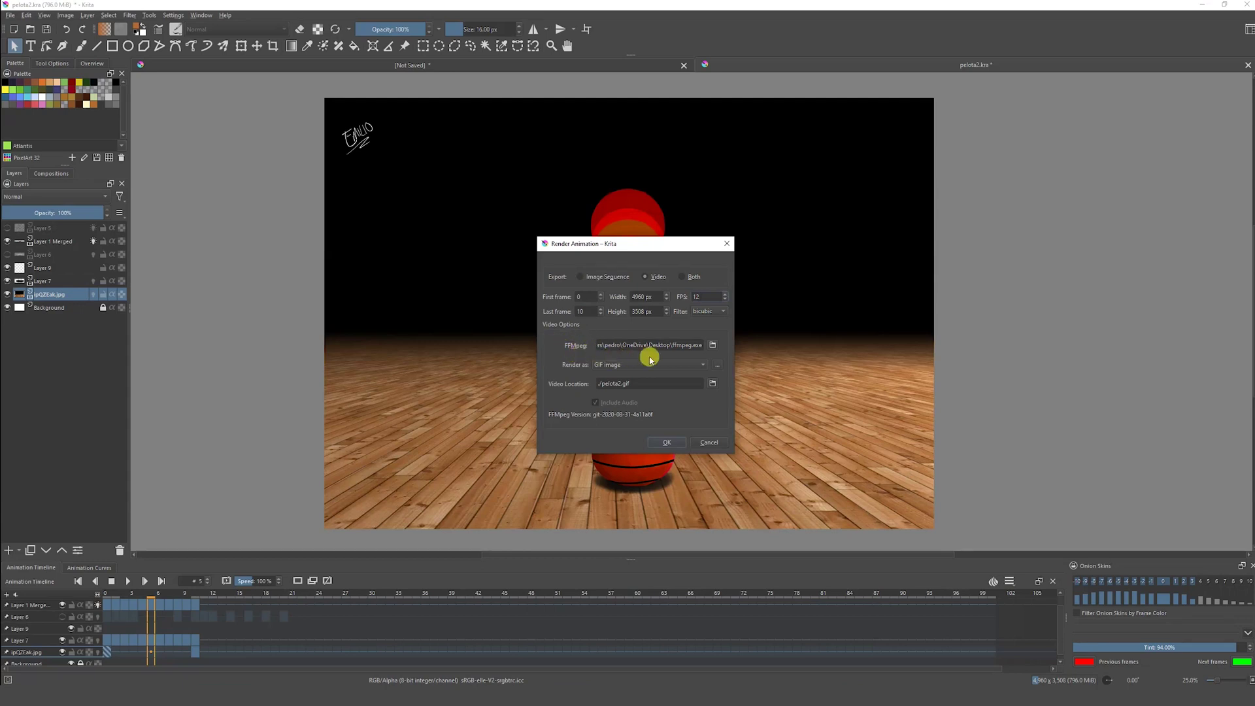
# - Switch to the browser and look over the FFmpeg home page for its download option
pyautogui.hotkey('alt', 'Tab')
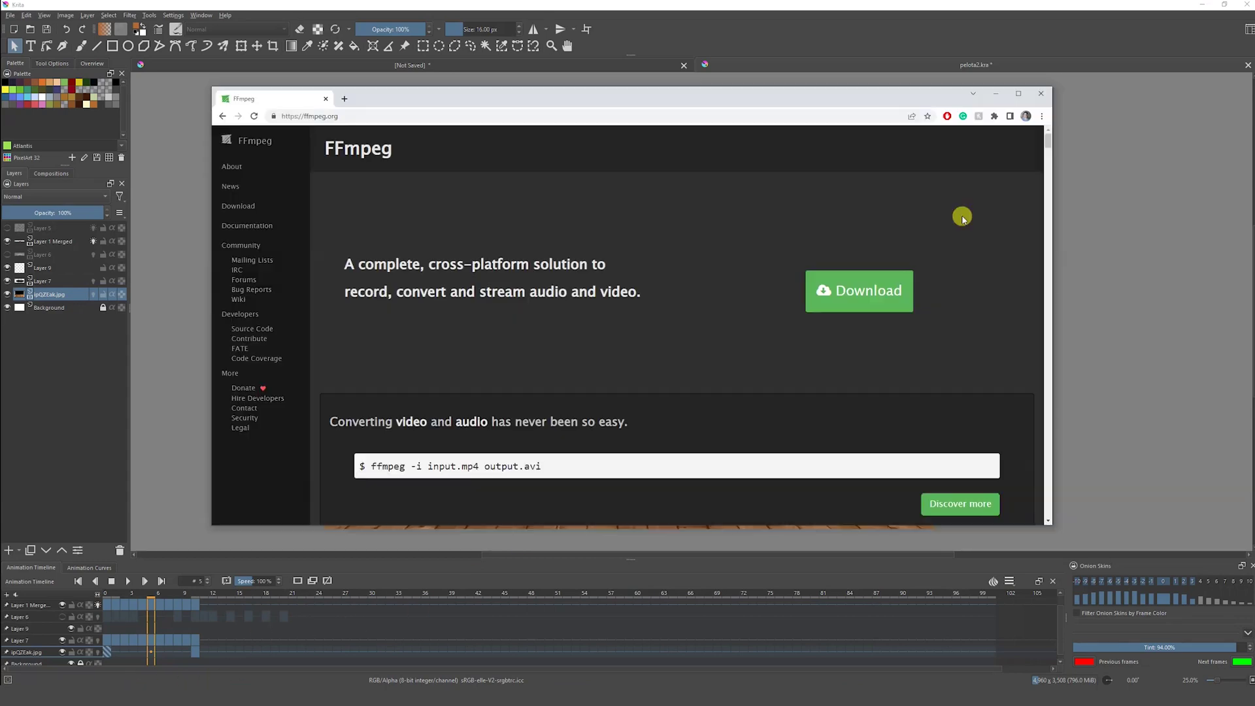
pyautogui.scroll(-5, 1052, 139)
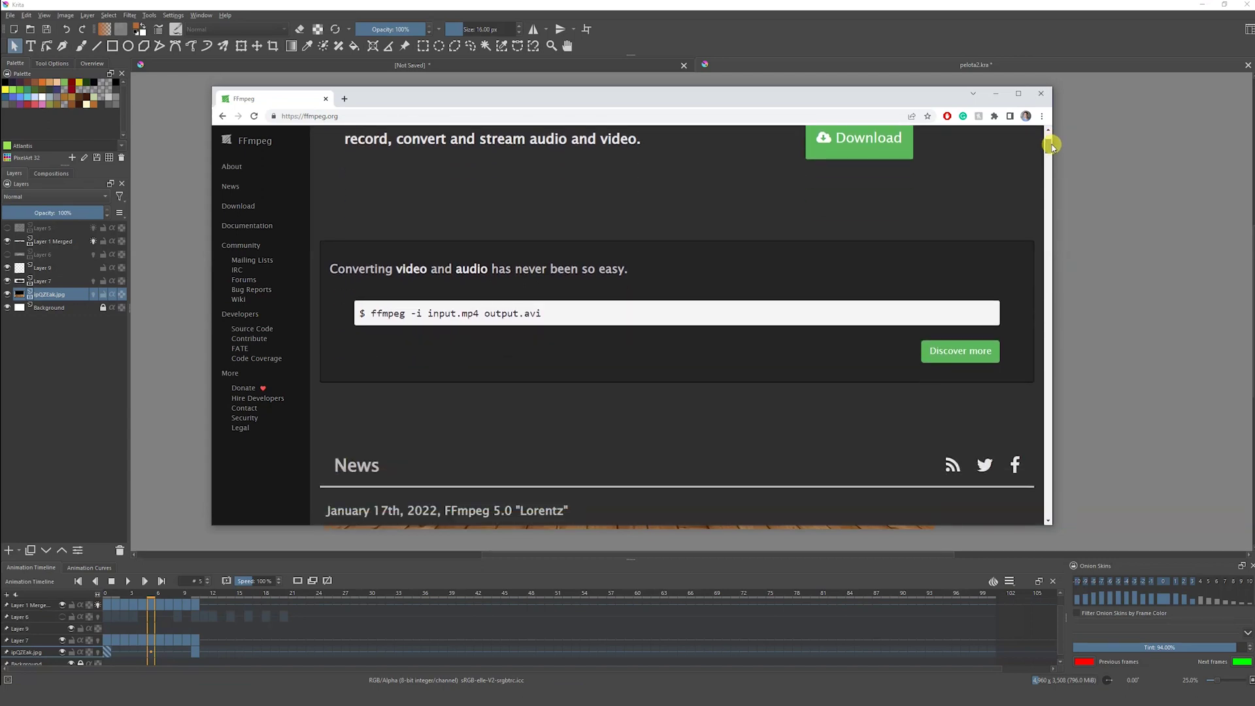
pyautogui.scroll(5, 1053, 150)
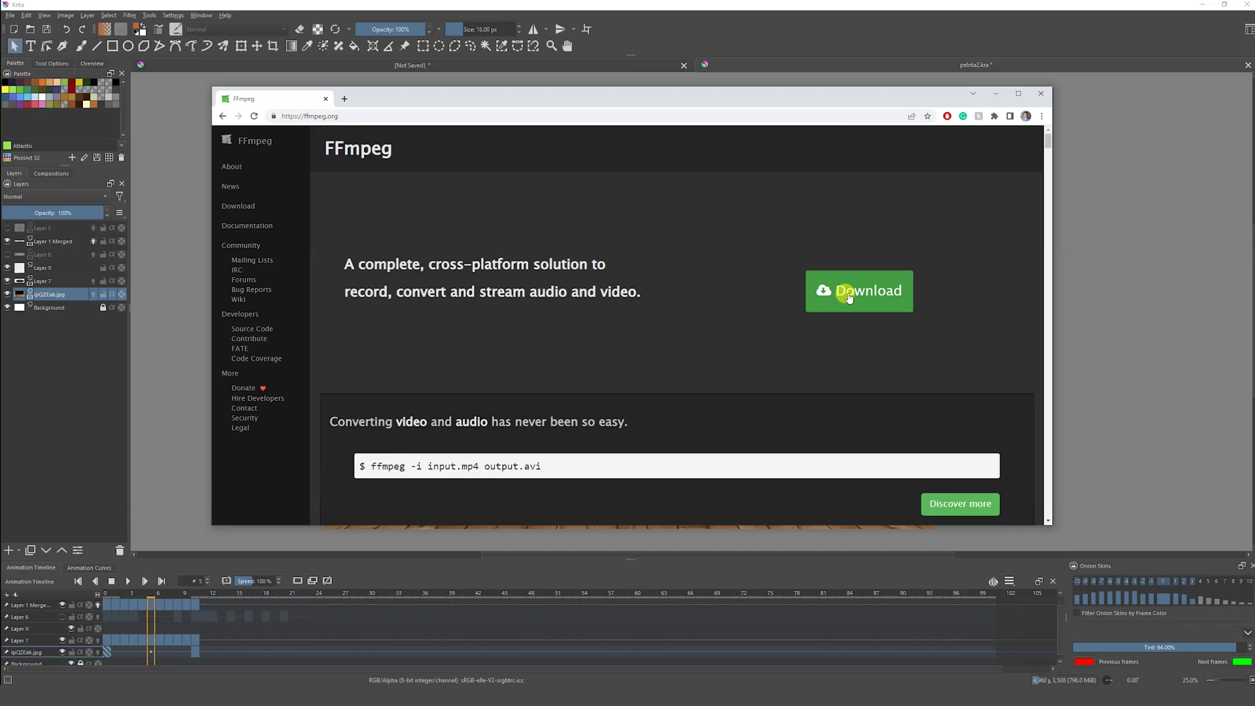
pyautogui.moveTo(418, 101); pyautogui.dragTo(427, 238)
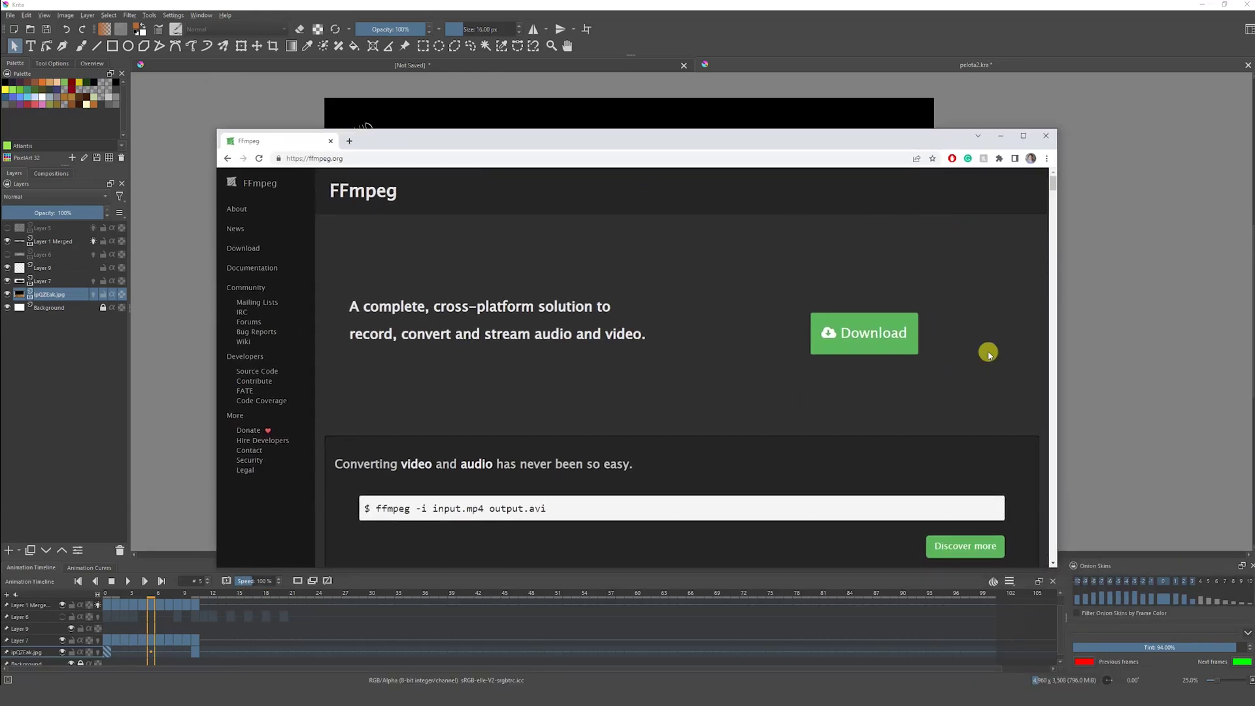
# - Close the FFmpeg web page and review the available video formats and the ffmpeg.exe path in Krita's animation render settings
pyautogui.click(1047, 129)
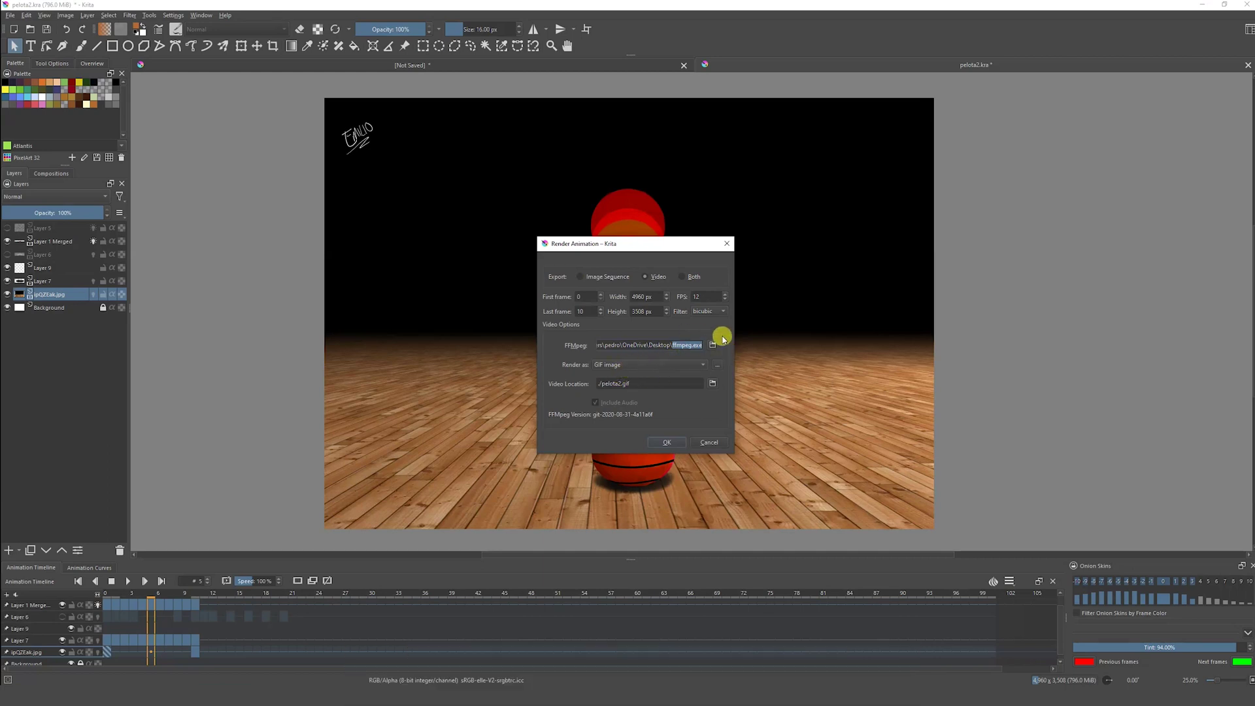
pyautogui.click(634, 364)
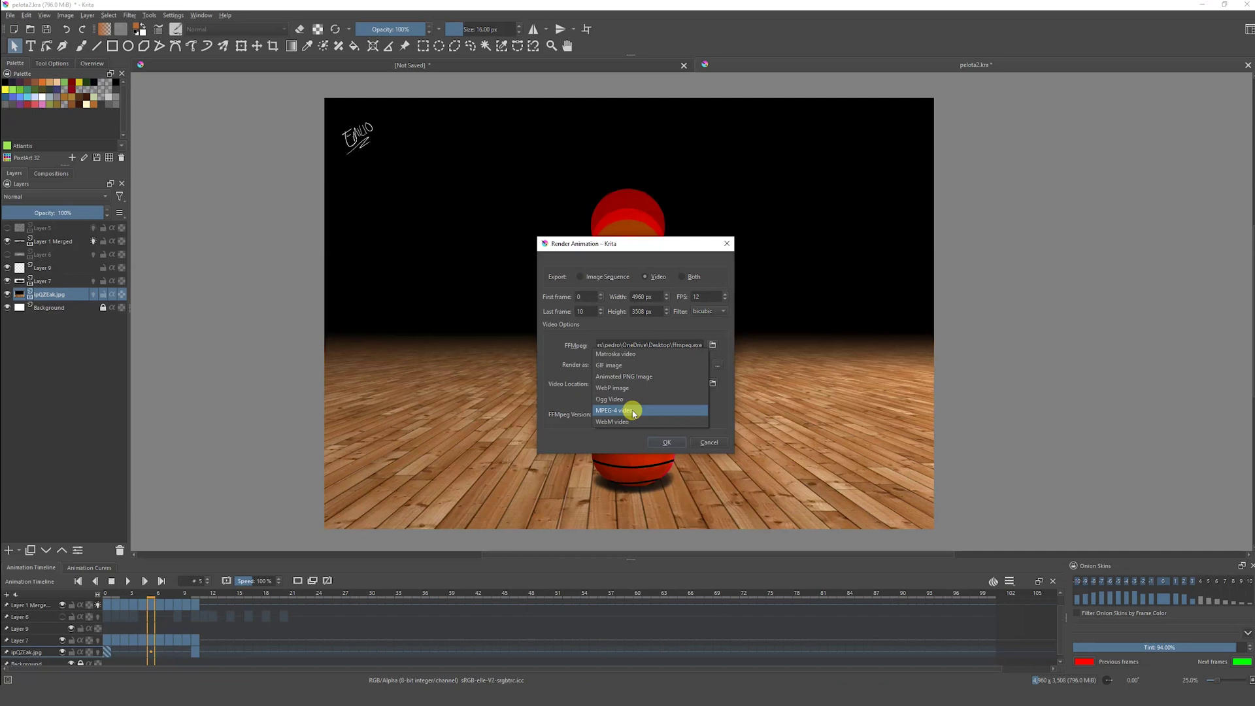
pyautogui.click(700, 365)
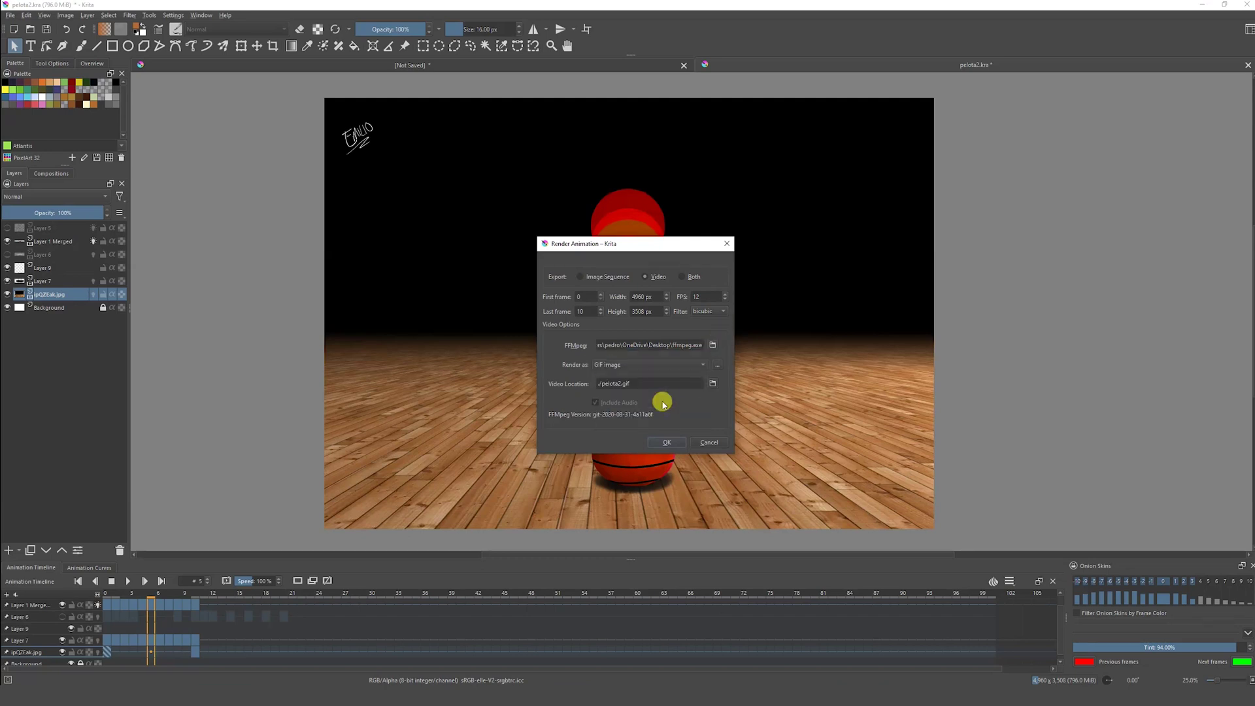
pyautogui.click(665, 362)
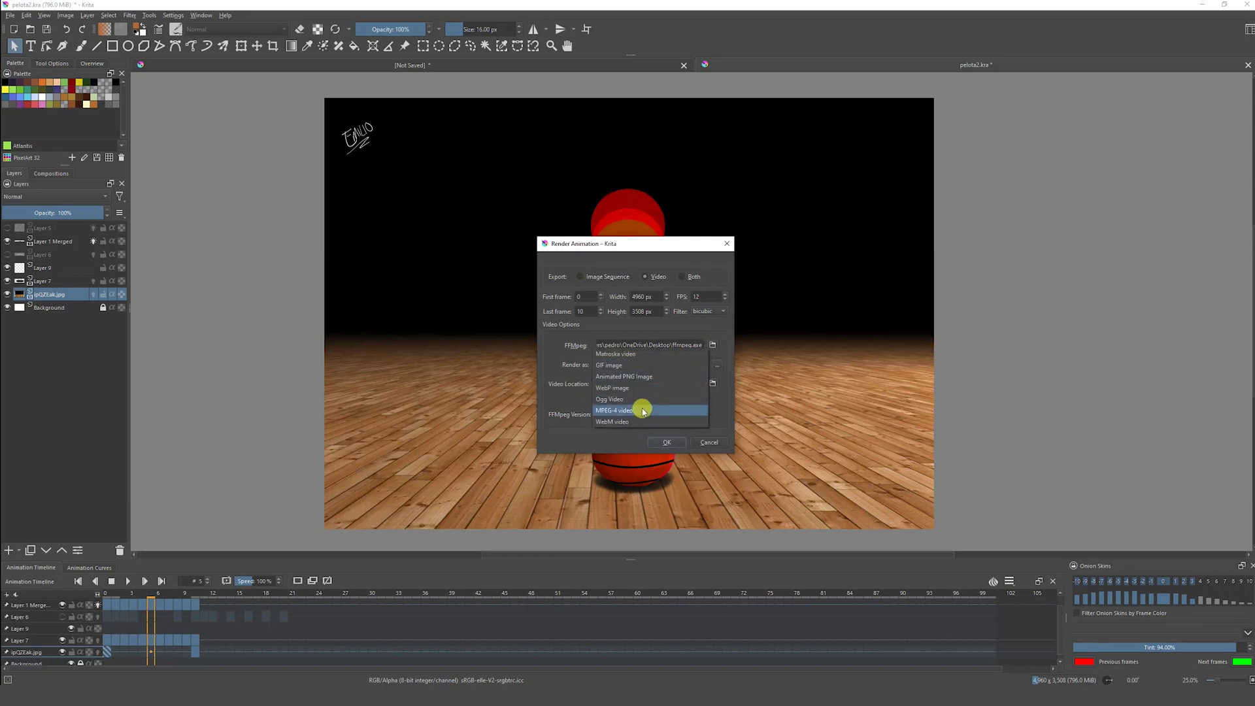
pyautogui.press('Escape')
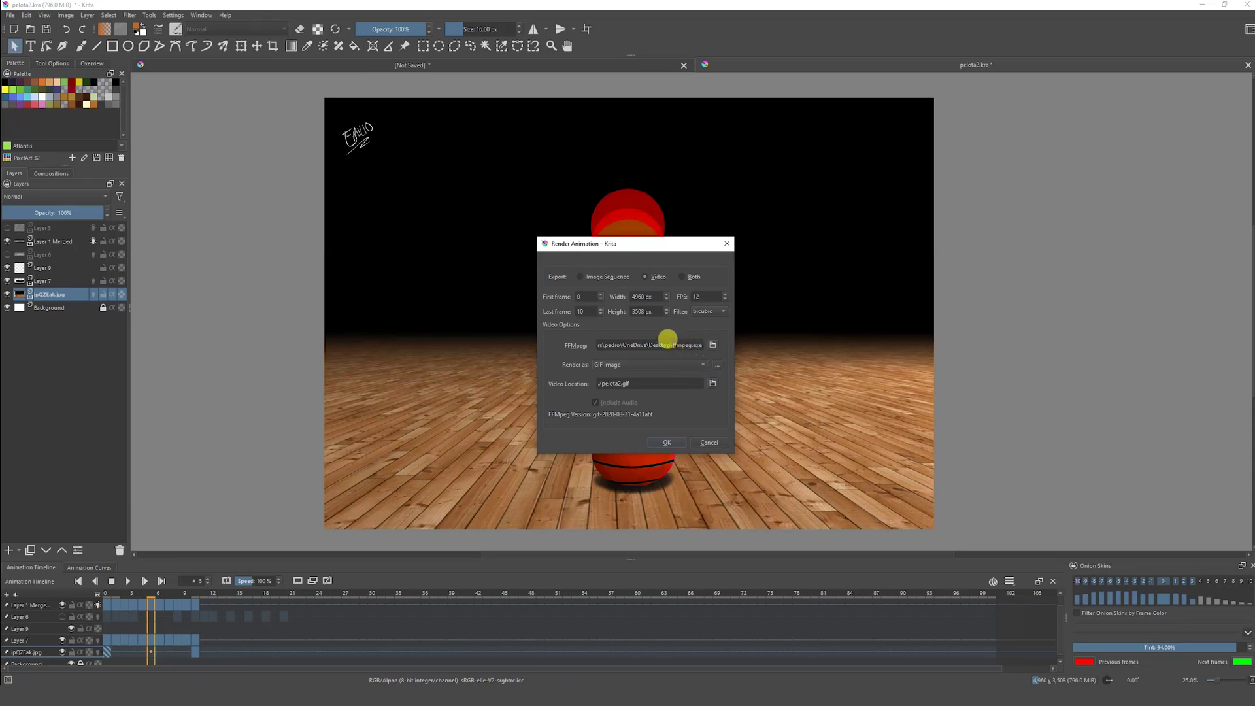
pyautogui.moveTo(687, 343); pyautogui.dragTo(704, 345)
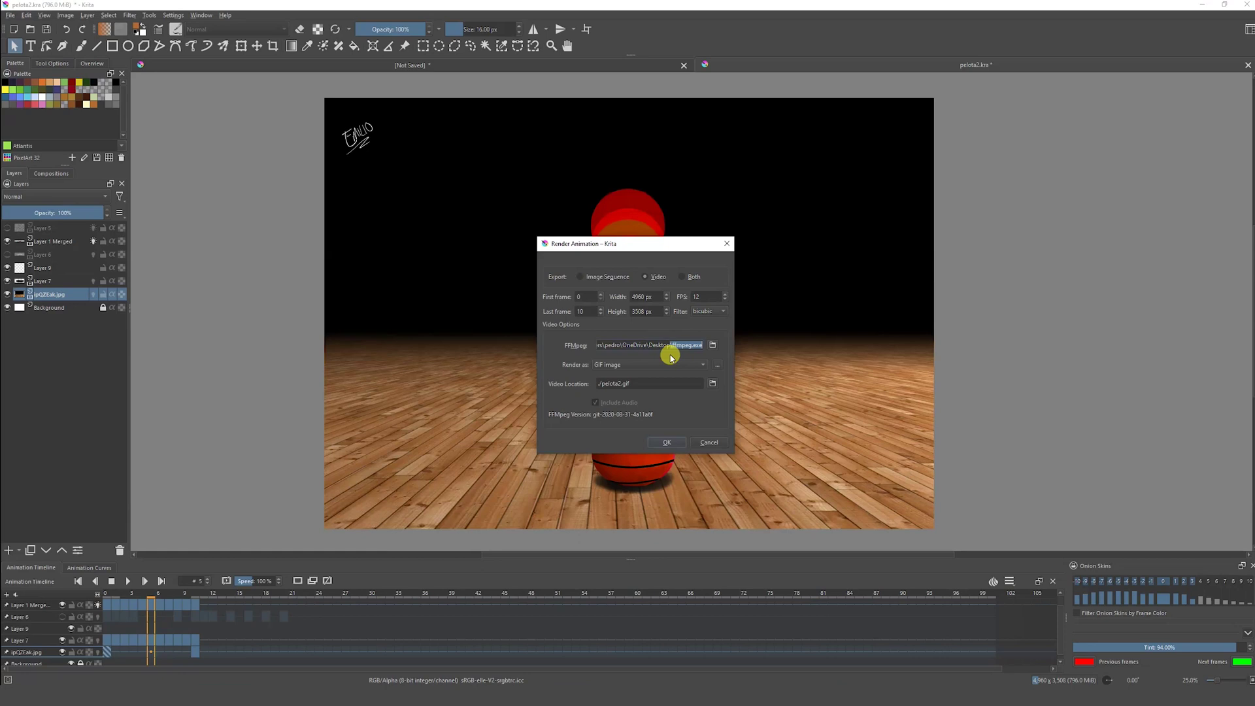
# - Set the render format to MPEG-4 video and the output file to "ball video" in the Desktop's New folder
pyautogui.click(628, 365)
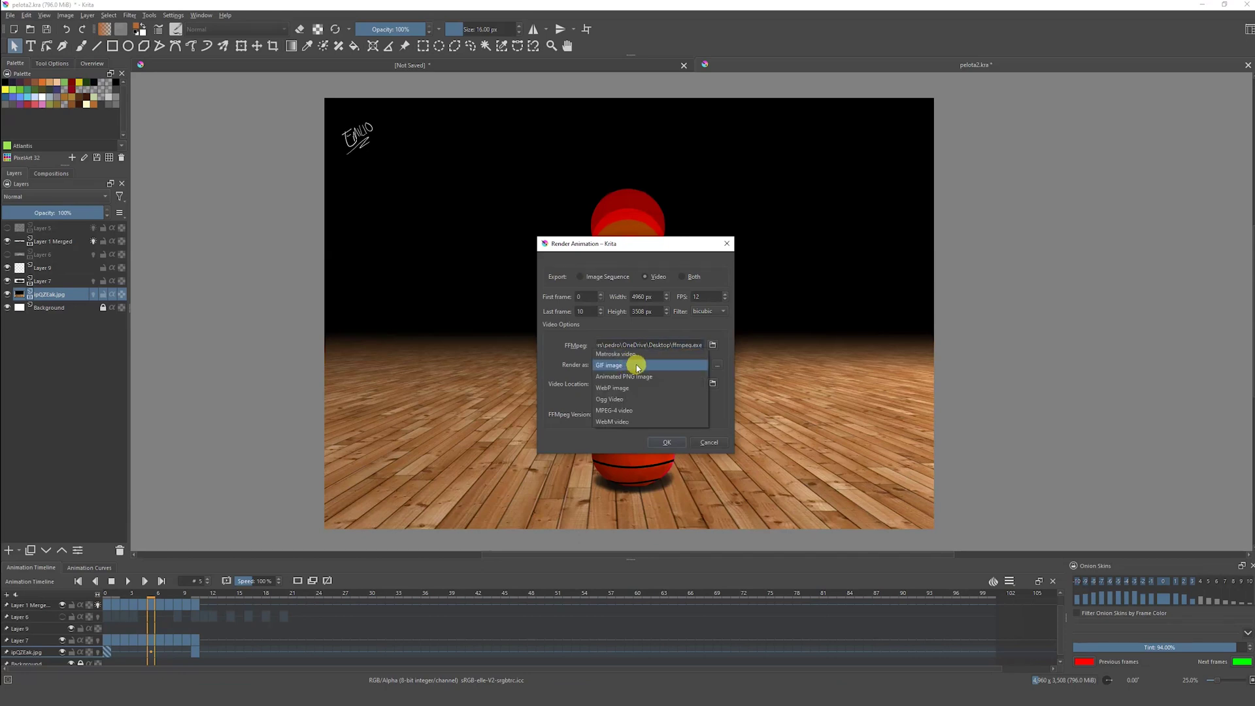
pyautogui.click(625, 411)
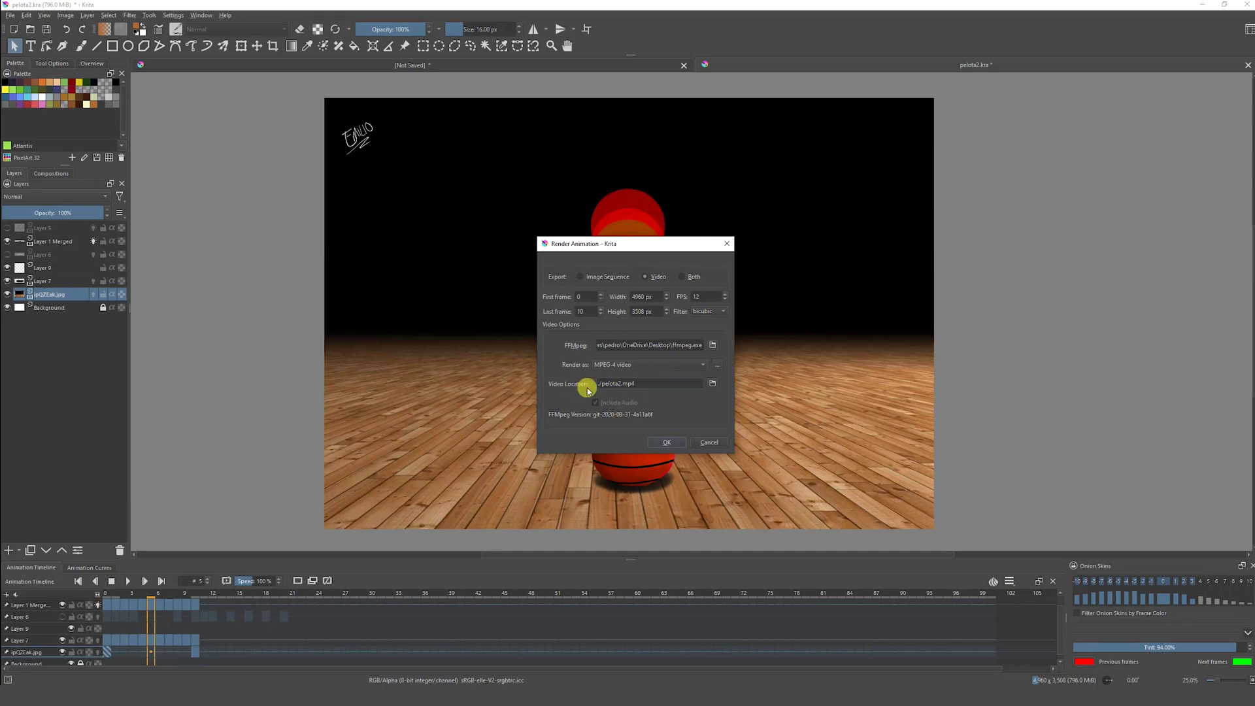
pyautogui.click(712, 384)
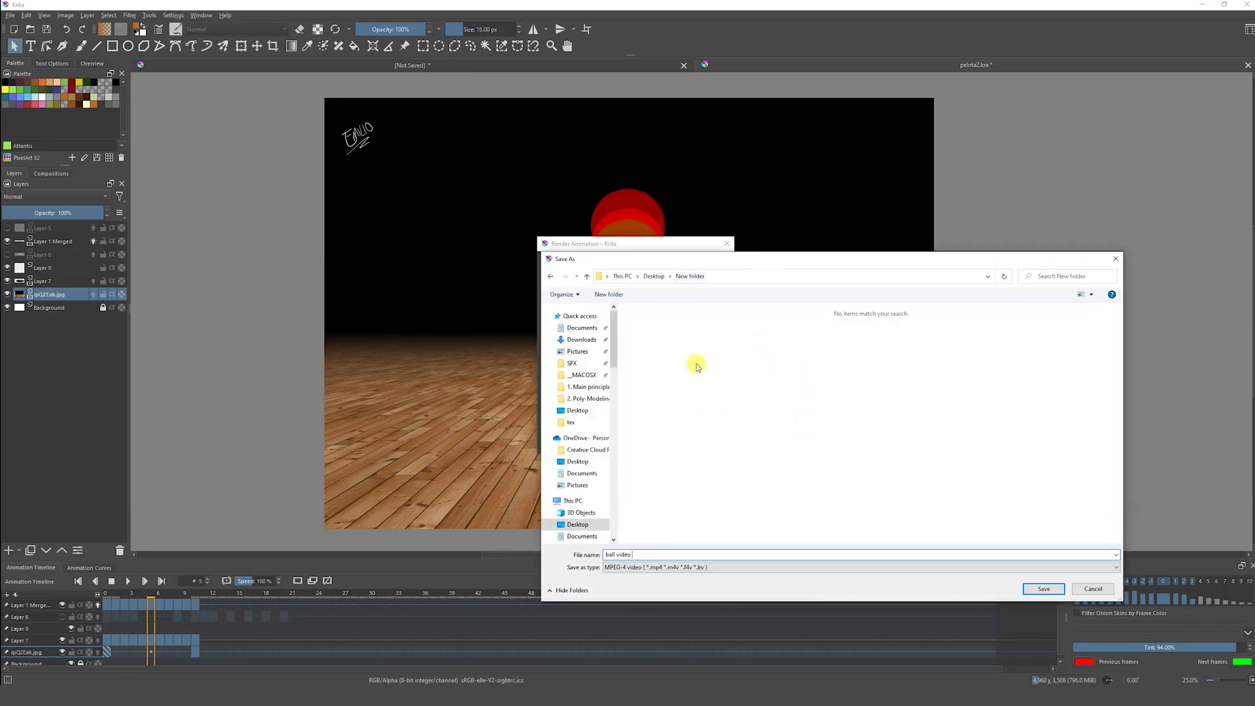
pyautogui.click(1045, 589)
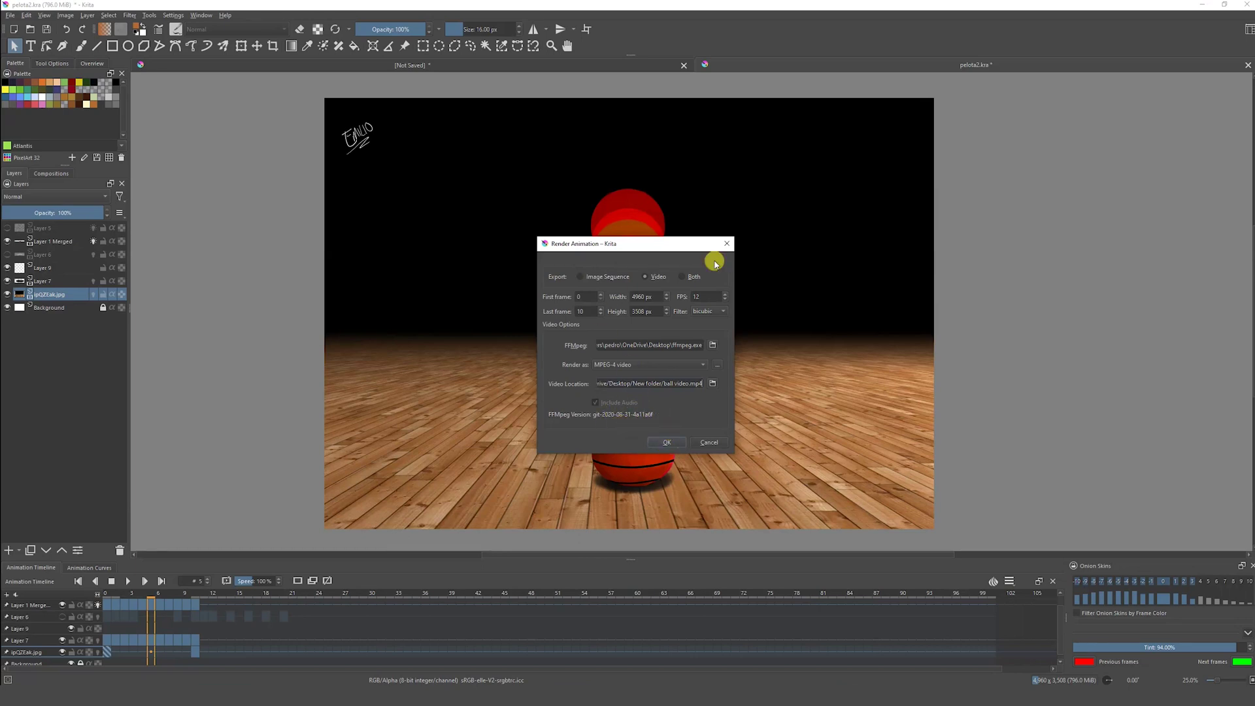
# - Render the animation to video, and open the bouncing ball 0000 video from New folder for playback
pyautogui.click(667, 442)
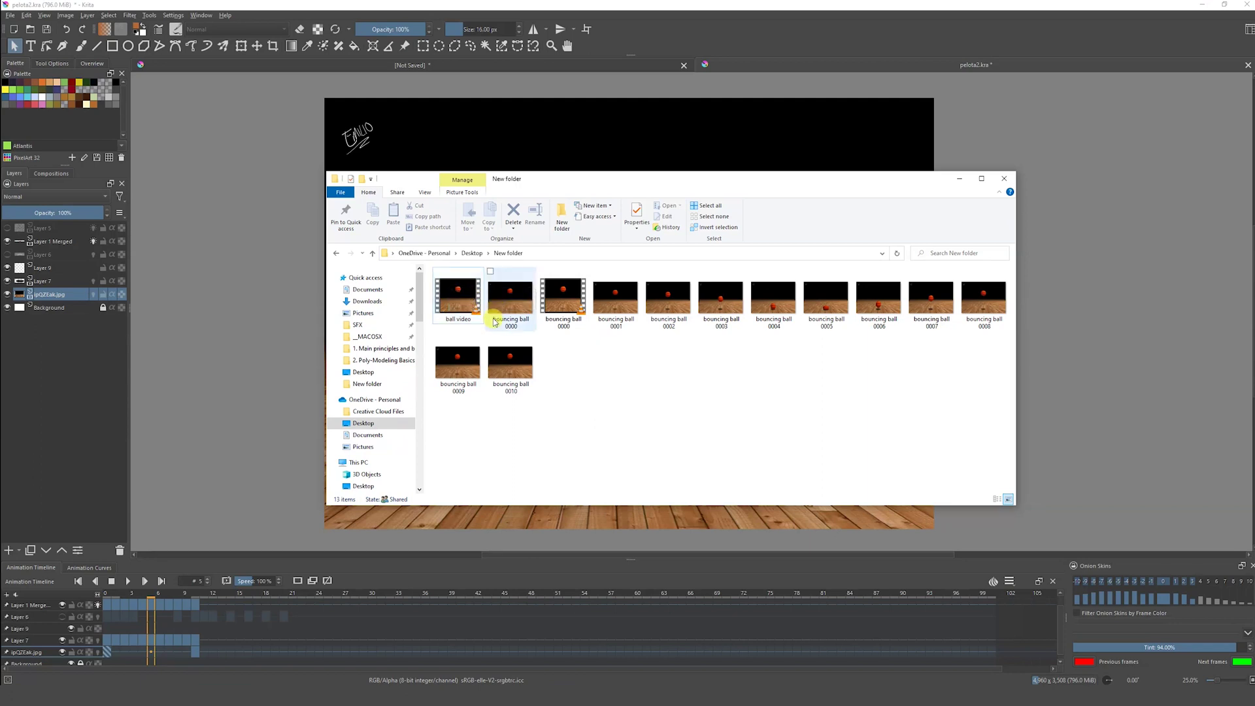
pyautogui.doubleClick(564, 302)
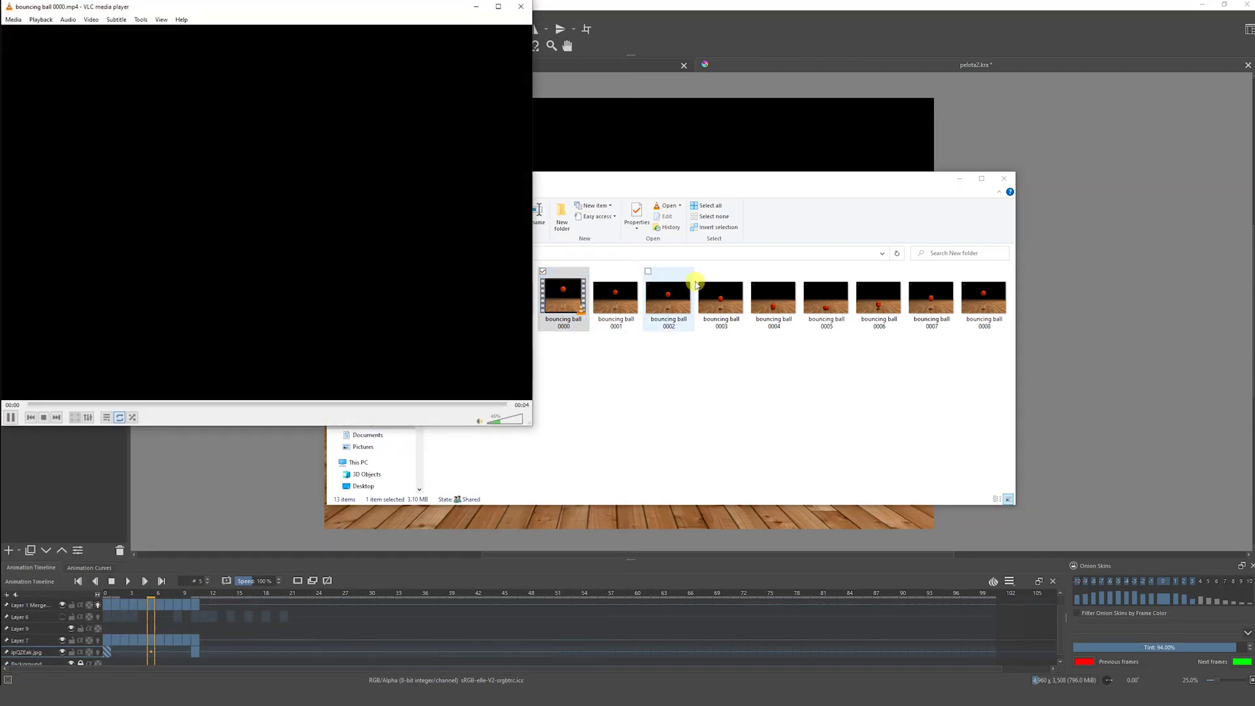